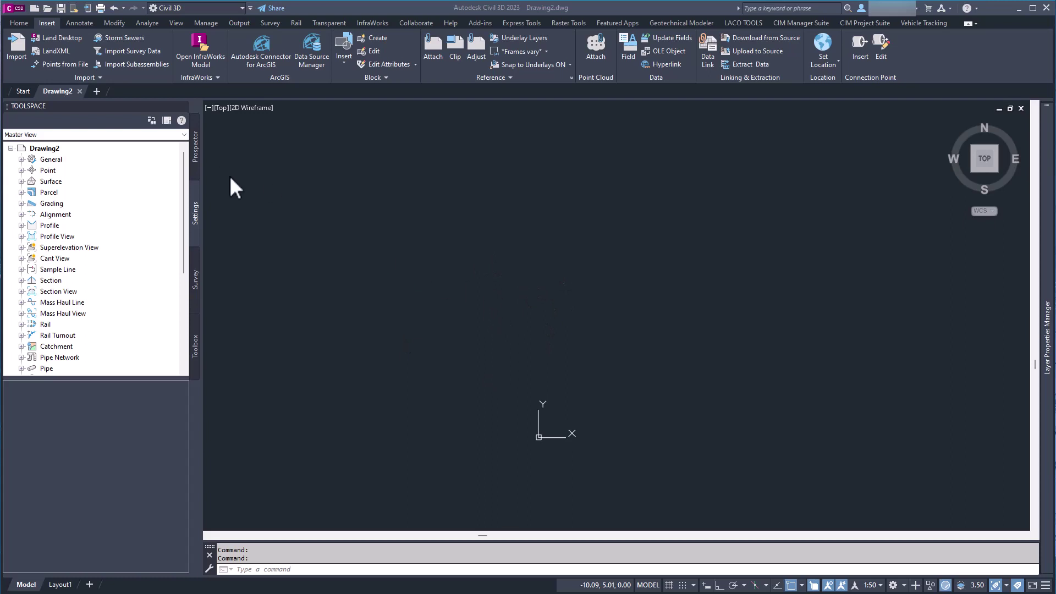
- Attach the point cloud project Riverfeld 9-trimmed.rcp from the Velcron folder to the drawing
left_click(54, 38)
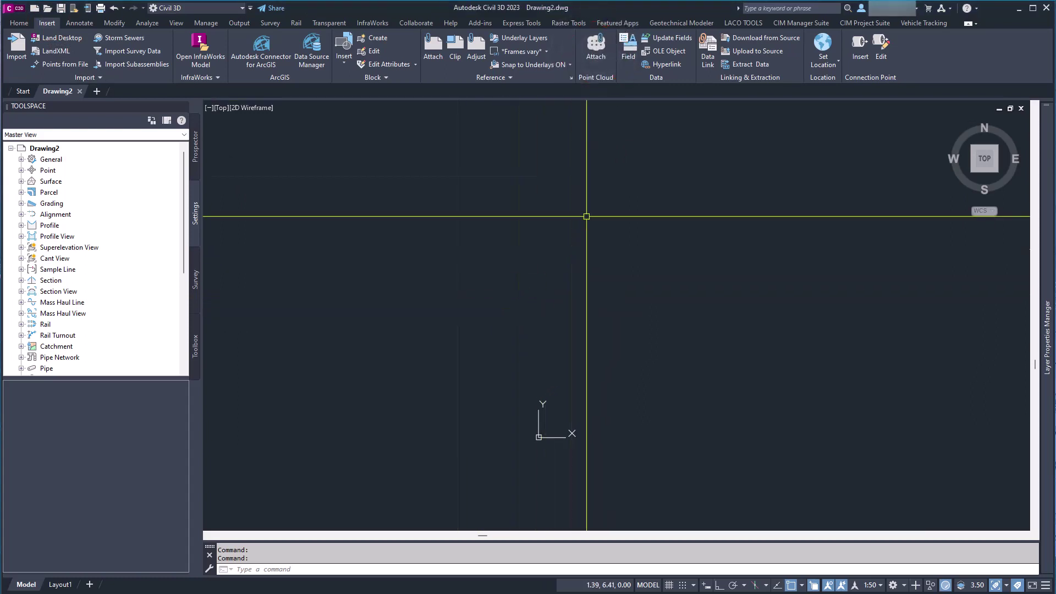
left_click(596, 52)
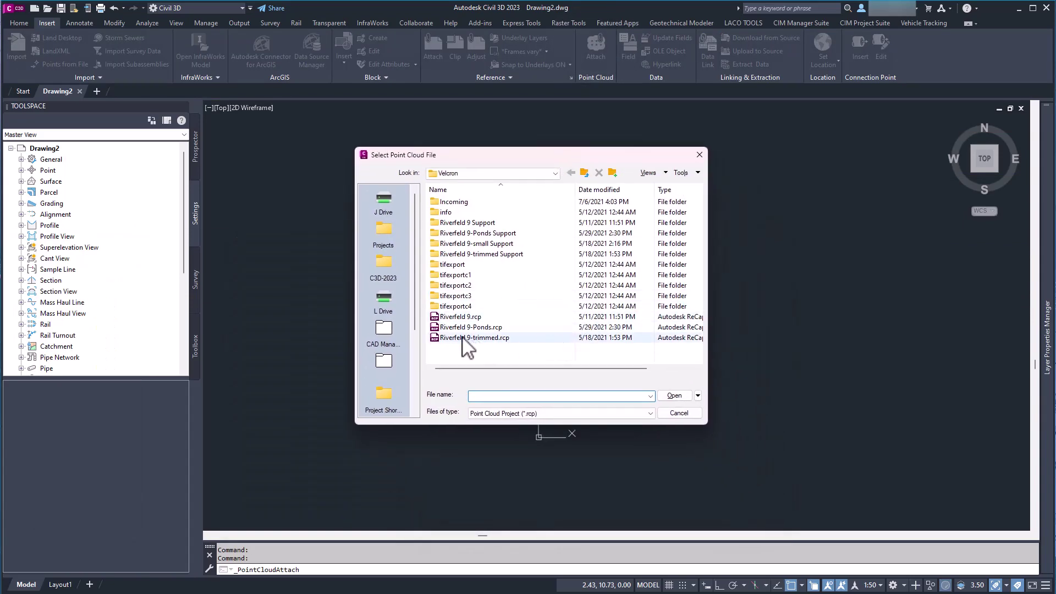
left_click(462, 337)
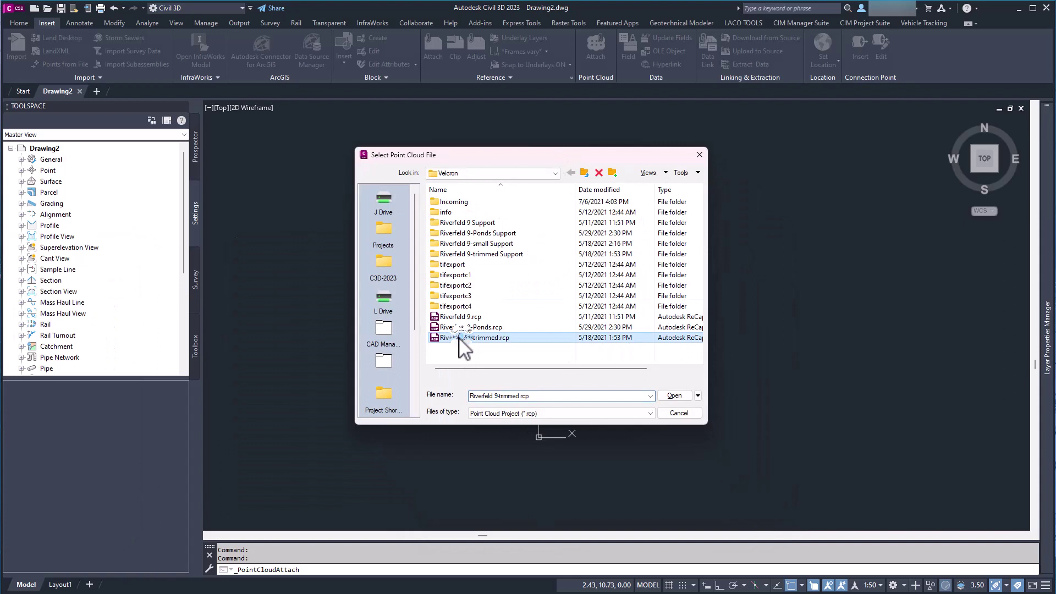
left_click_drag(525, 368, 622, 369)
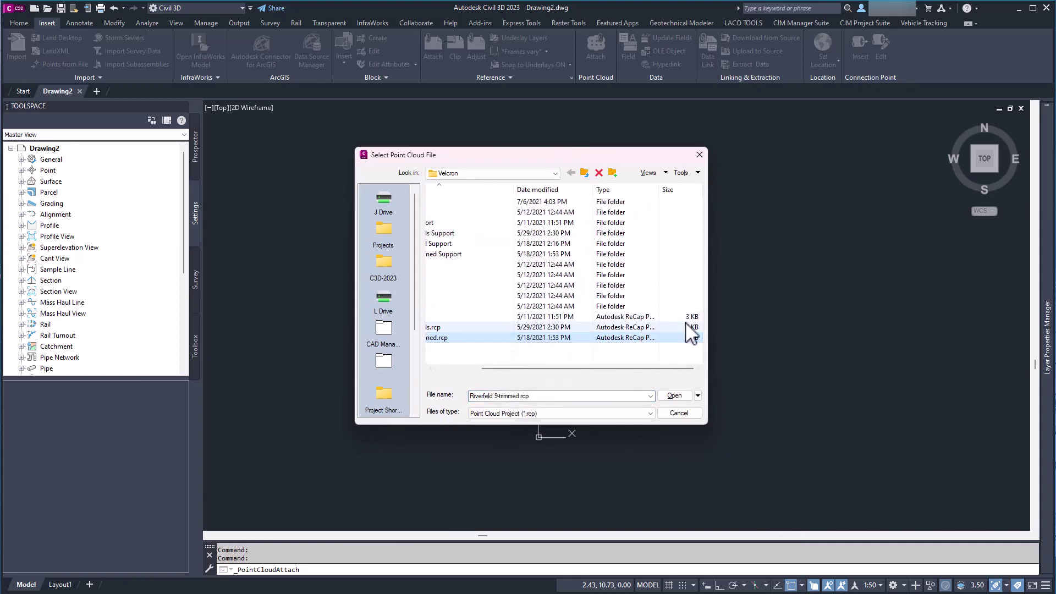
left_click_drag(507, 368, 468, 369)
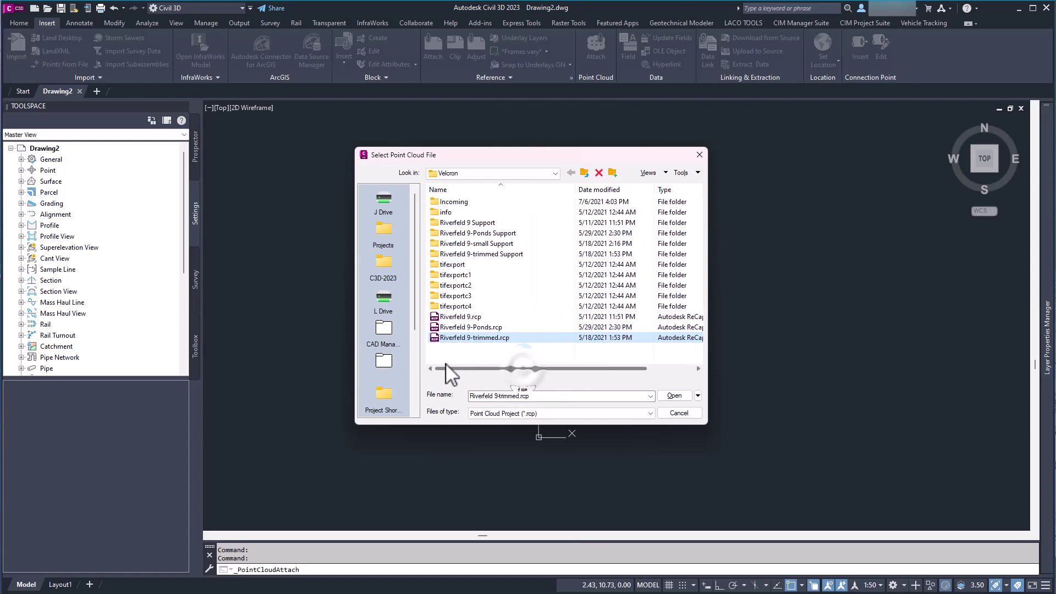
left_click(672, 396)
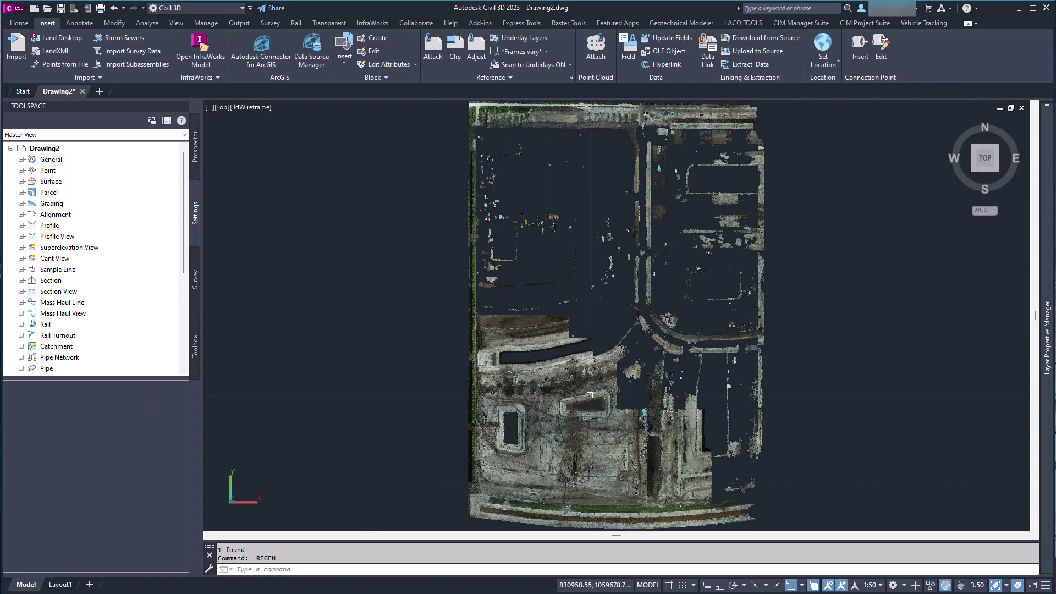
- Examine the attached point cloud up close and in full, including its ponds, roads and site equipment
middle_click_drag(560, 260, 556, 284)
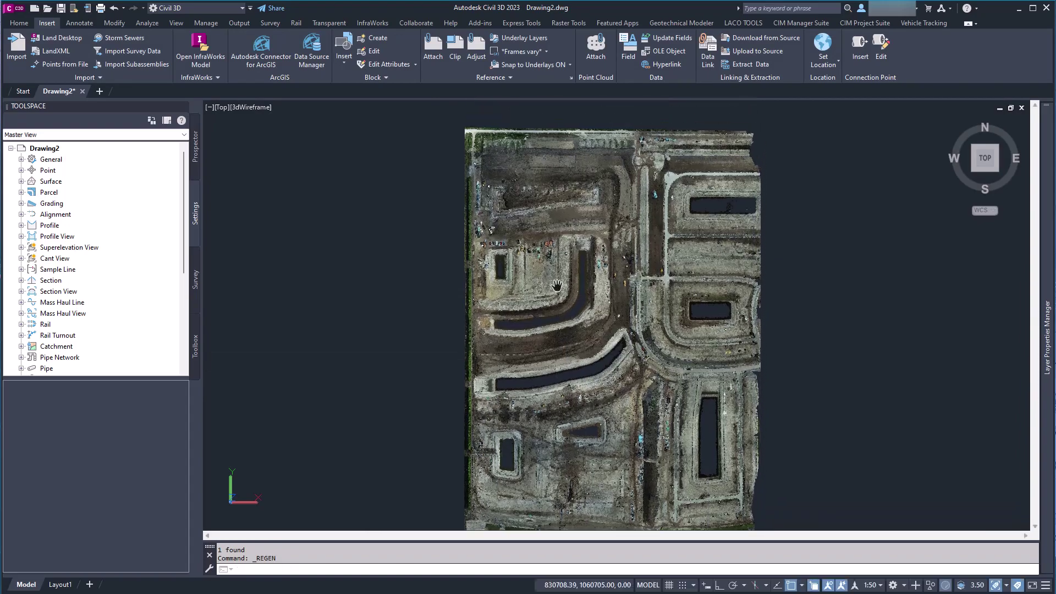
scroll(556, 287, "up", 6)
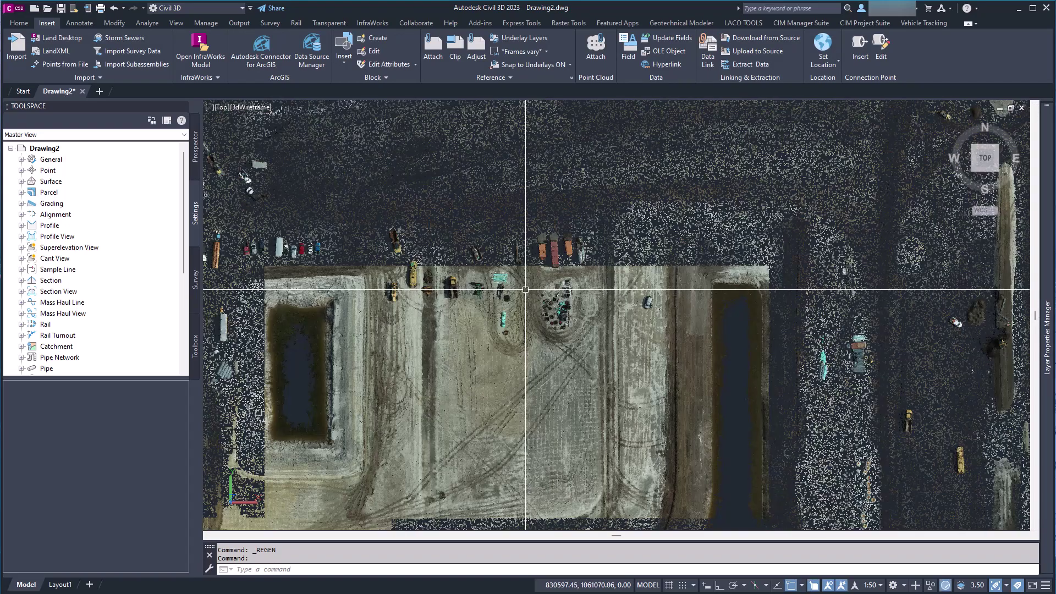
scroll(525, 290, "down", 8)
middle_click_drag(525, 267, 515, 235)
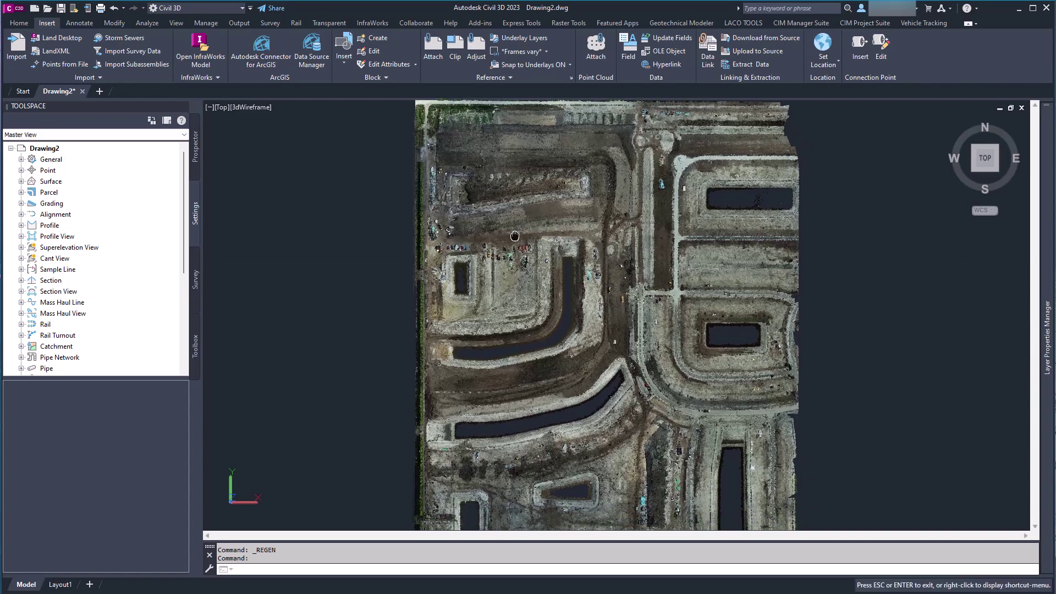
scroll(514, 236, "down", 3)
scroll(554, 280, "up", 1)
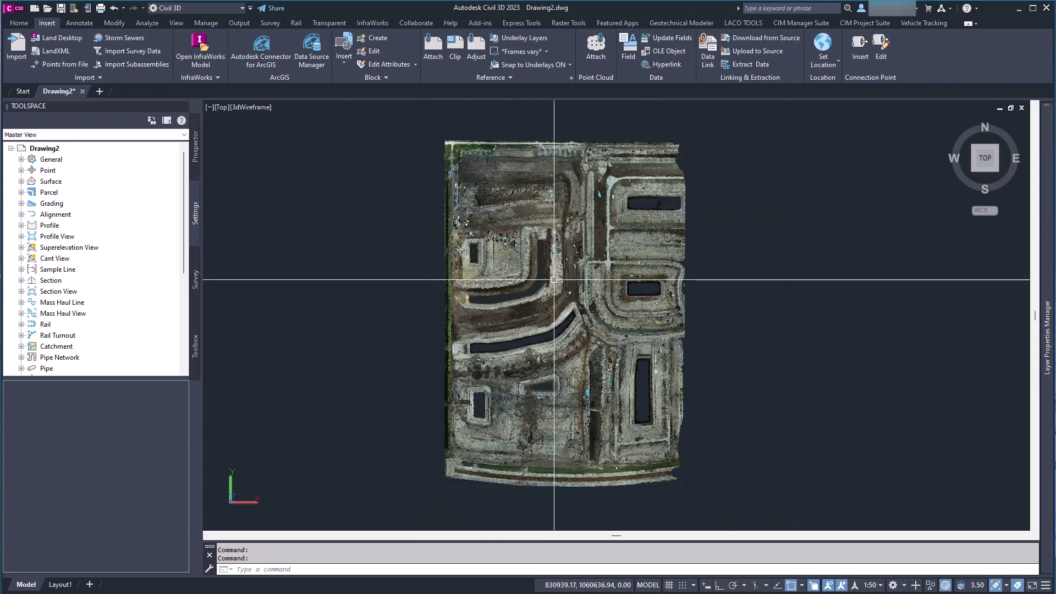
scroll(541, 223, "up", 1)
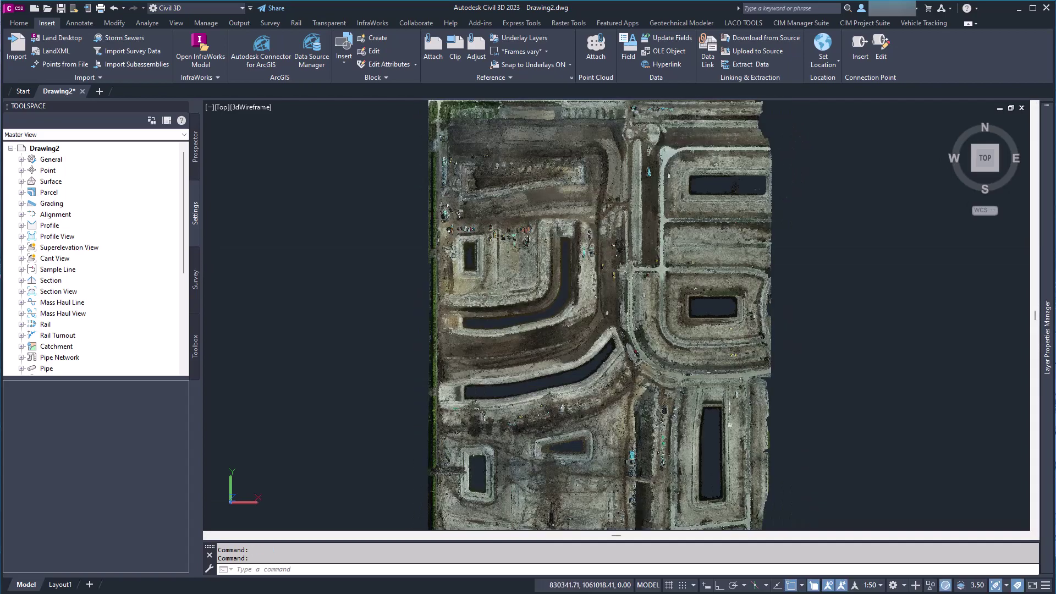
scroll(481, 242, "down", 2)
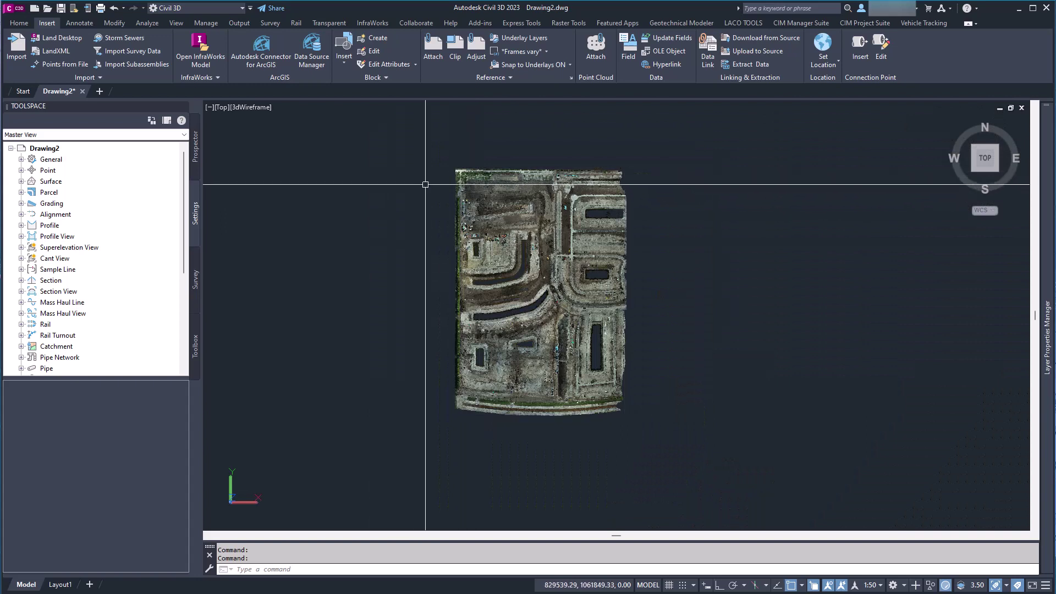
- Start a TIN surface from the attached point cloud, named EG1234, with the style LACO_Contours 1' and 5' (Background)
left_click(20, 23)
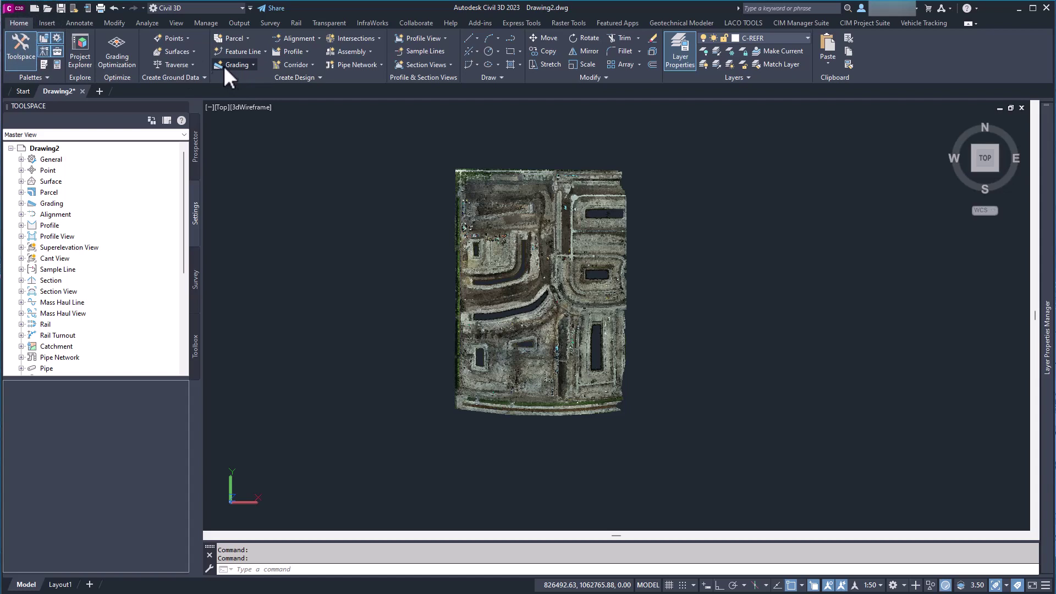
left_click(193, 52)
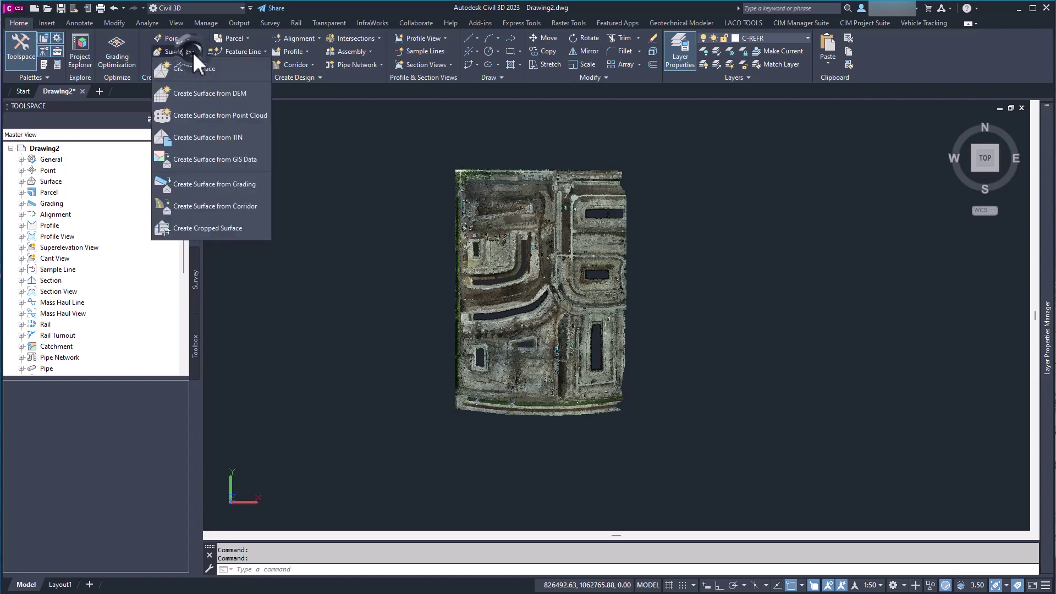
left_click(223, 115)
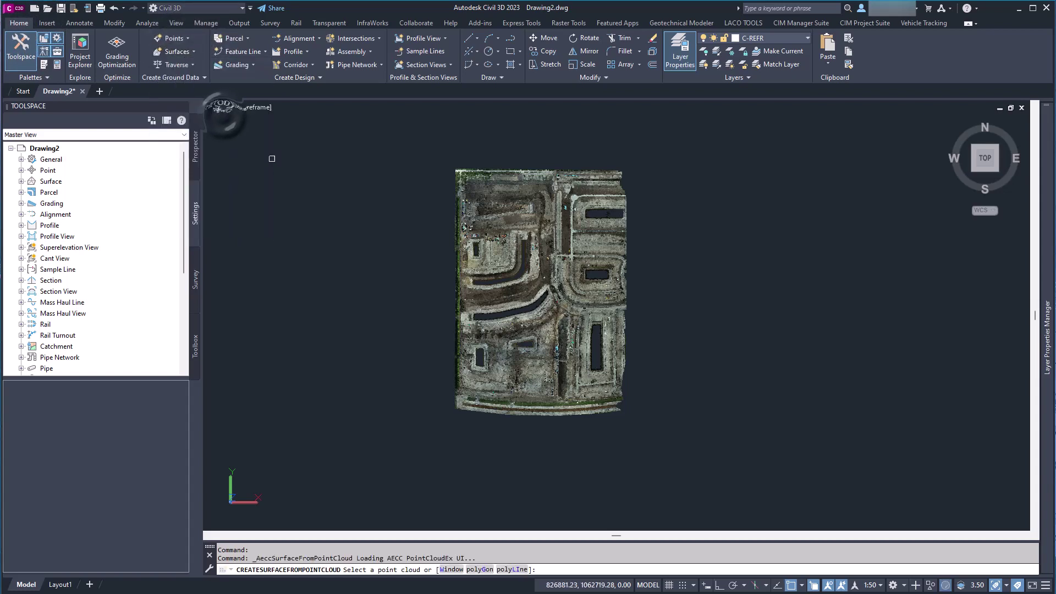
left_click(458, 218)
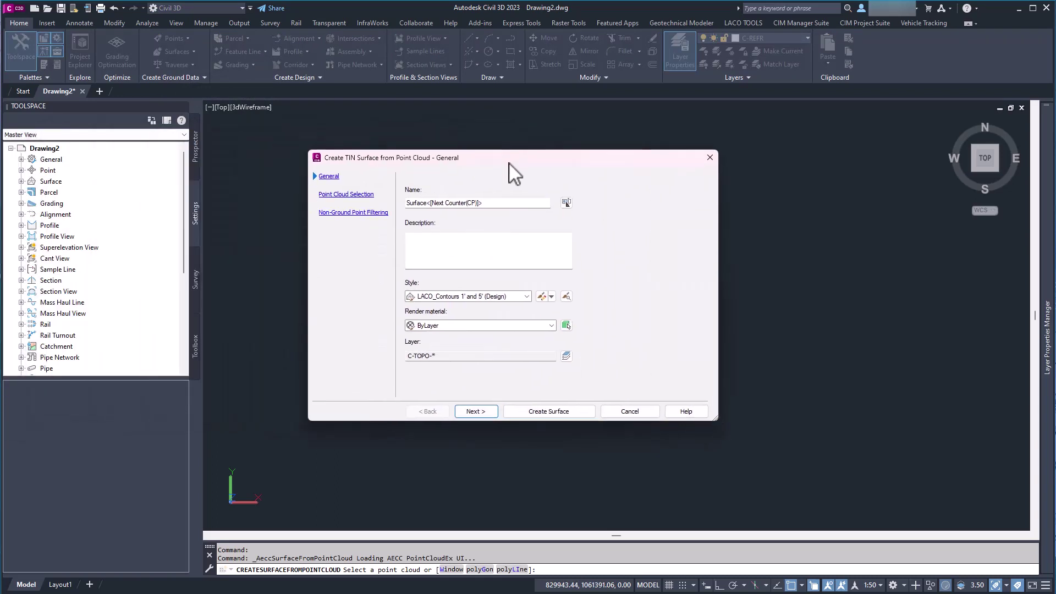
left_click_drag(506, 208, 365, 208)
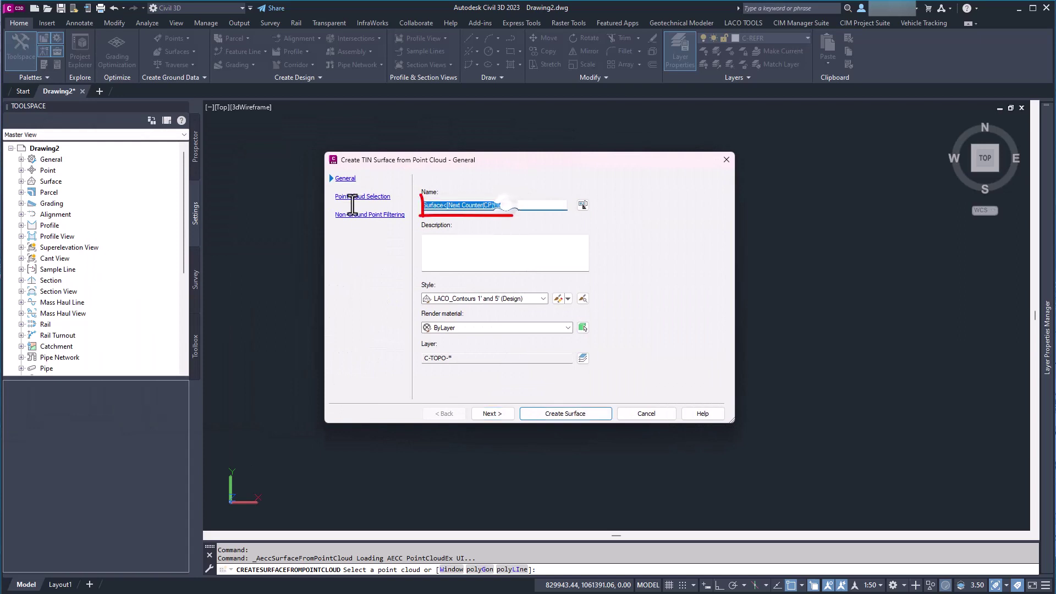
type("1234")
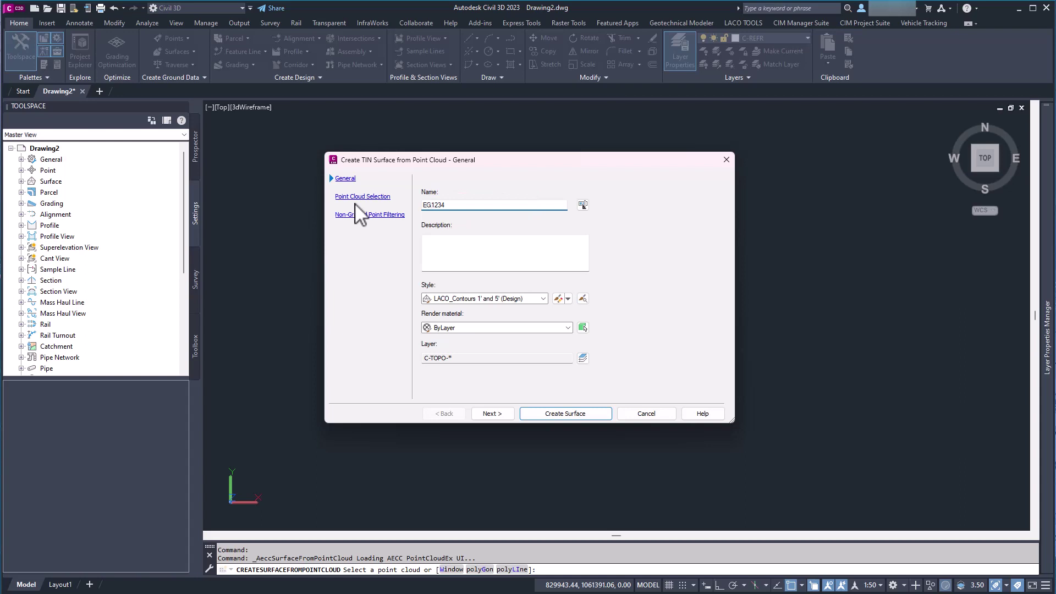
left_click(531, 300)
left_click(508, 327)
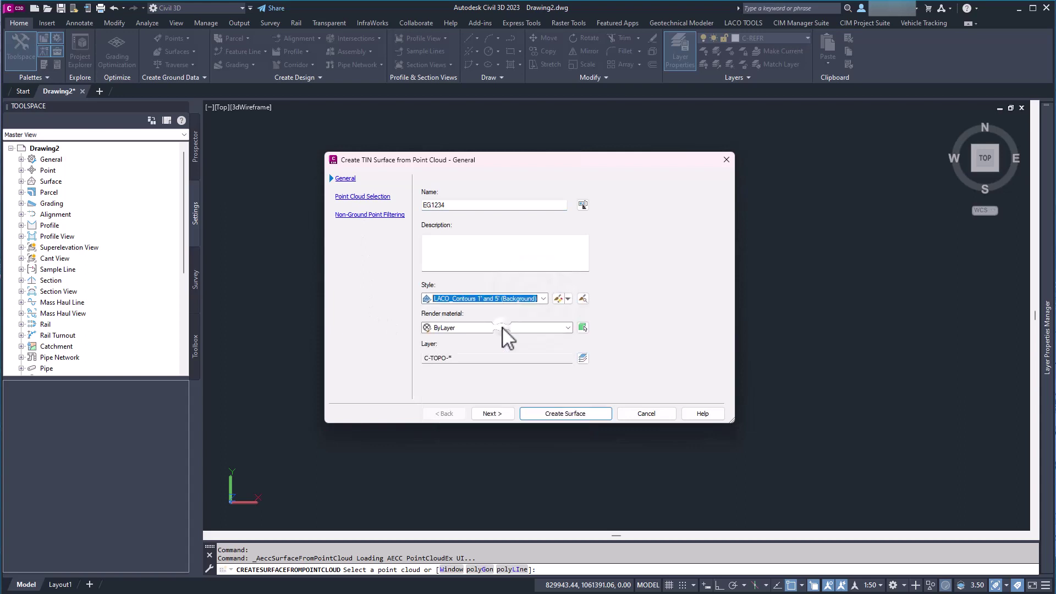
left_click(497, 415)
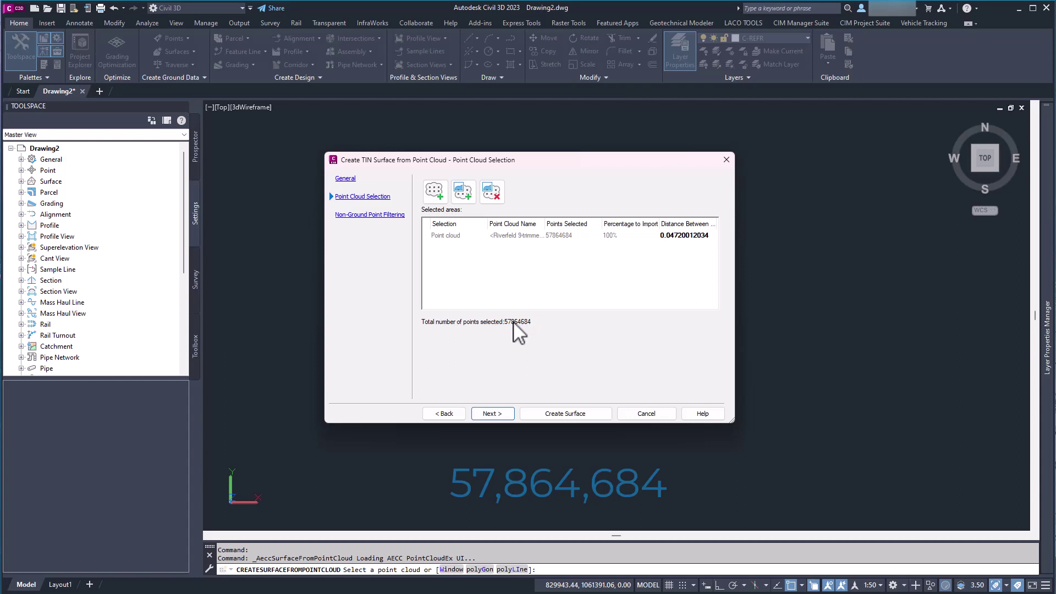
- Set the distance between points for the selected point cloud to 25 and continue to non-ground point filtering
left_click(678, 236)
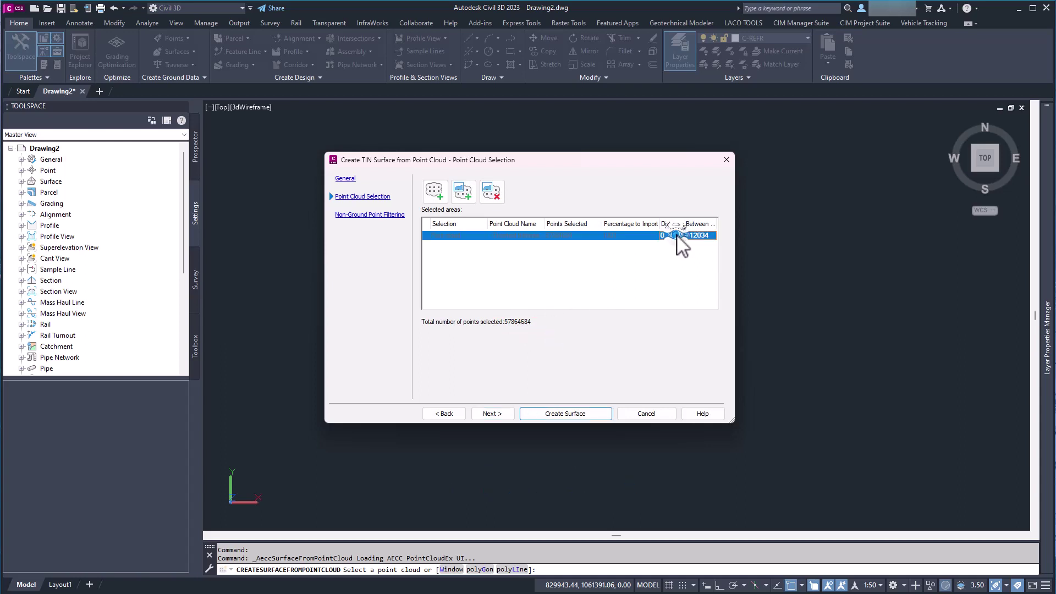
left_click(676, 237)
left_click(670, 239)
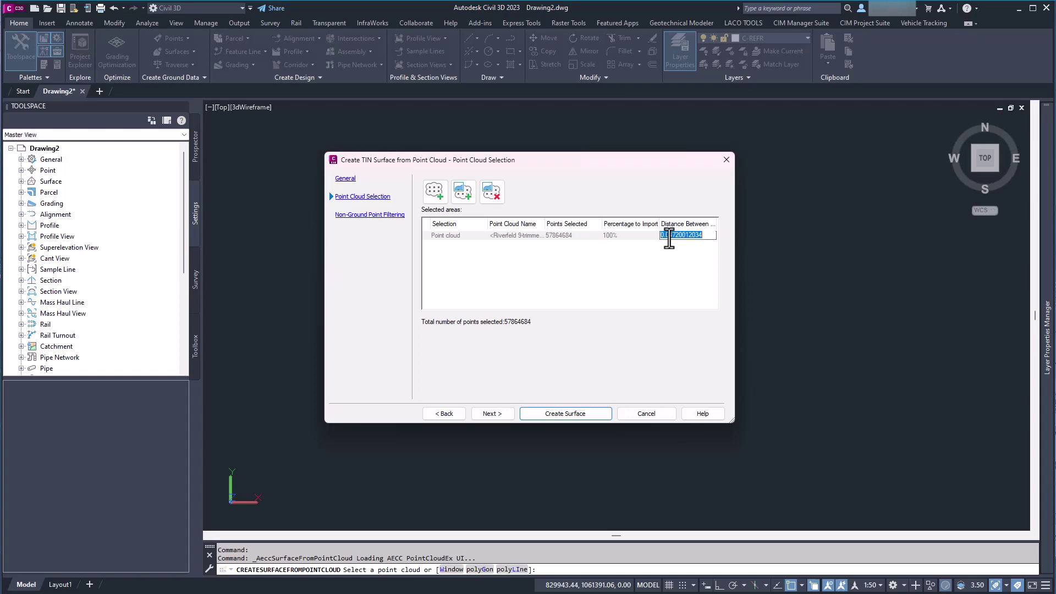
type("25")
key("Return")
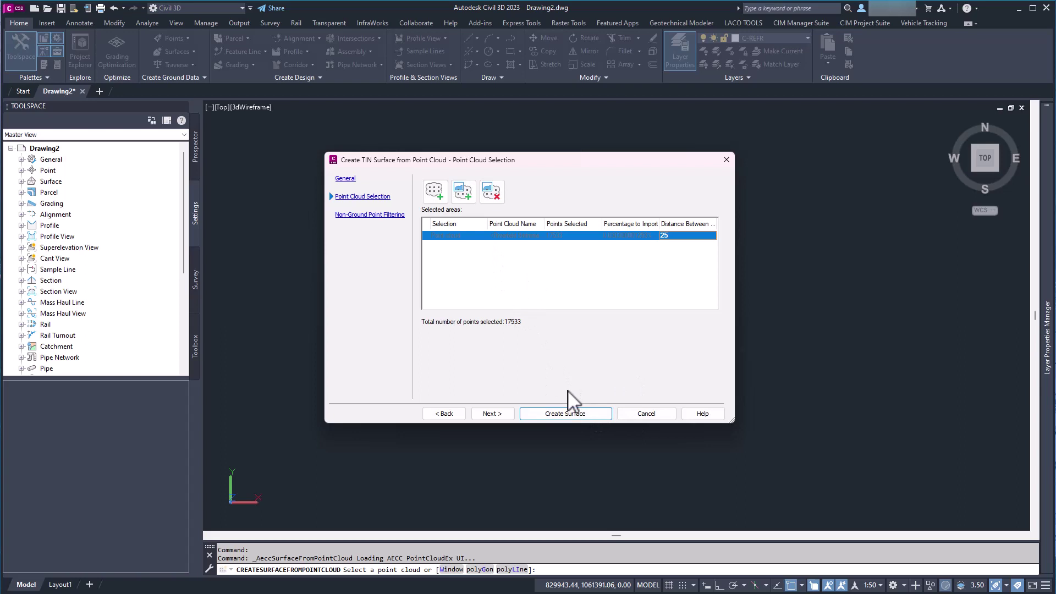
left_click(484, 414)
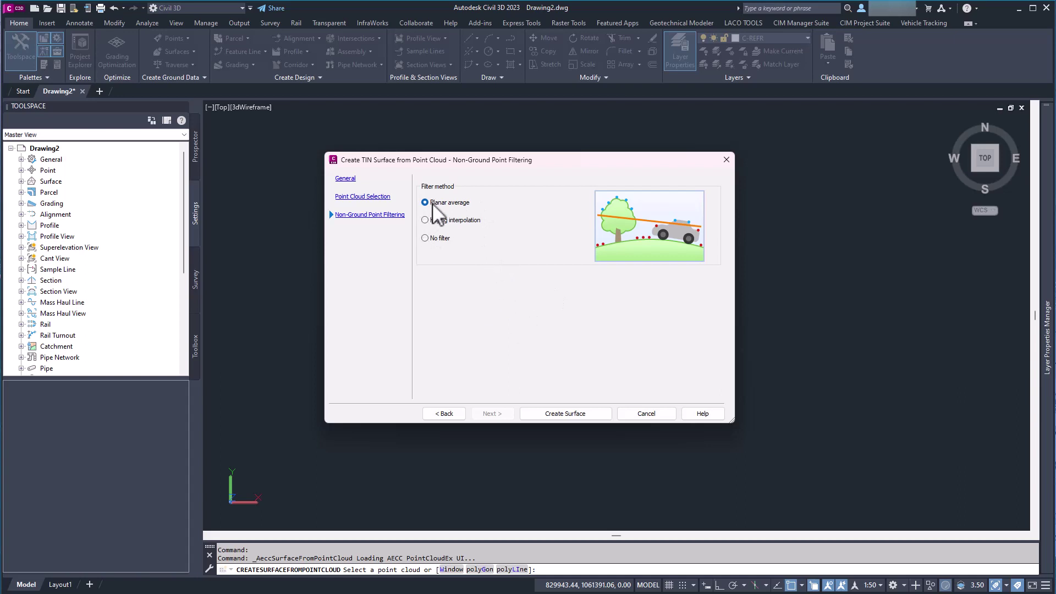
- Choose Planar average as the filter method, create the surface and dismiss the background-processing notices
left_click(432, 220)
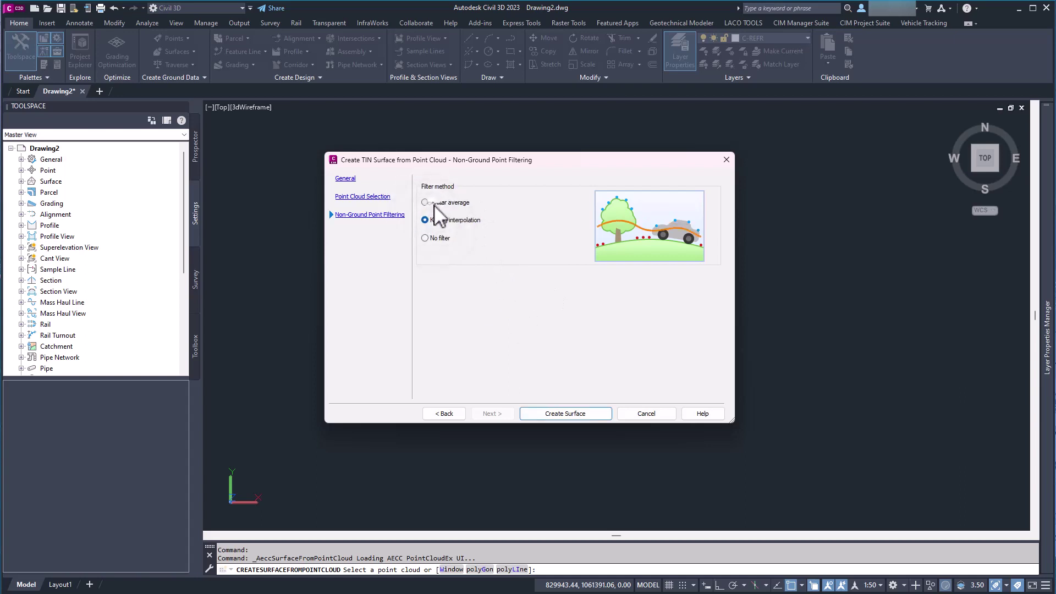
left_click(434, 203)
left_click(428, 239)
left_click(439, 202)
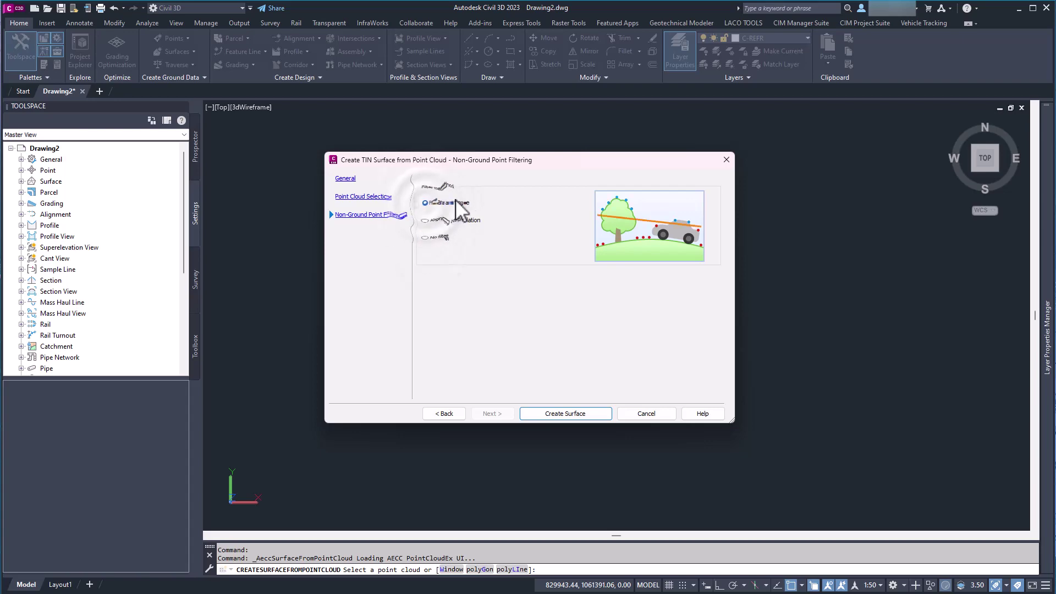
left_click(560, 414)
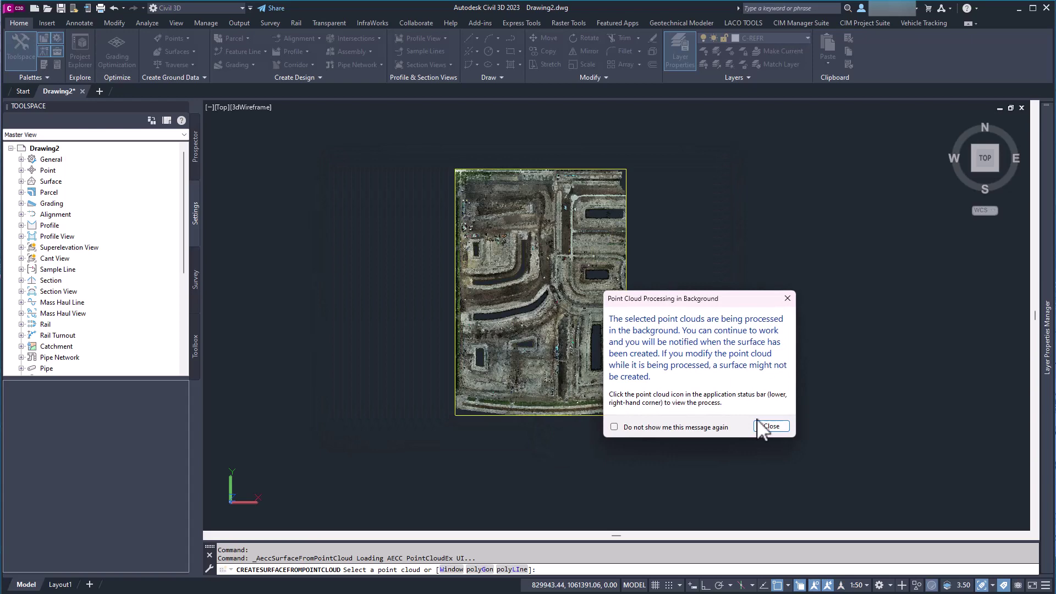
left_click(772, 426)
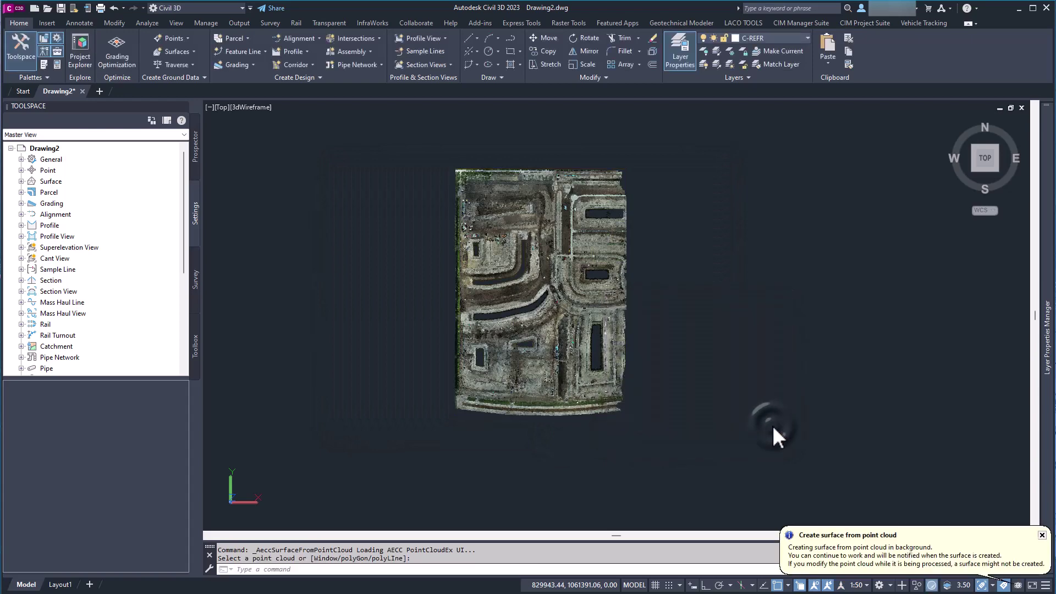
left_click(1042, 535)
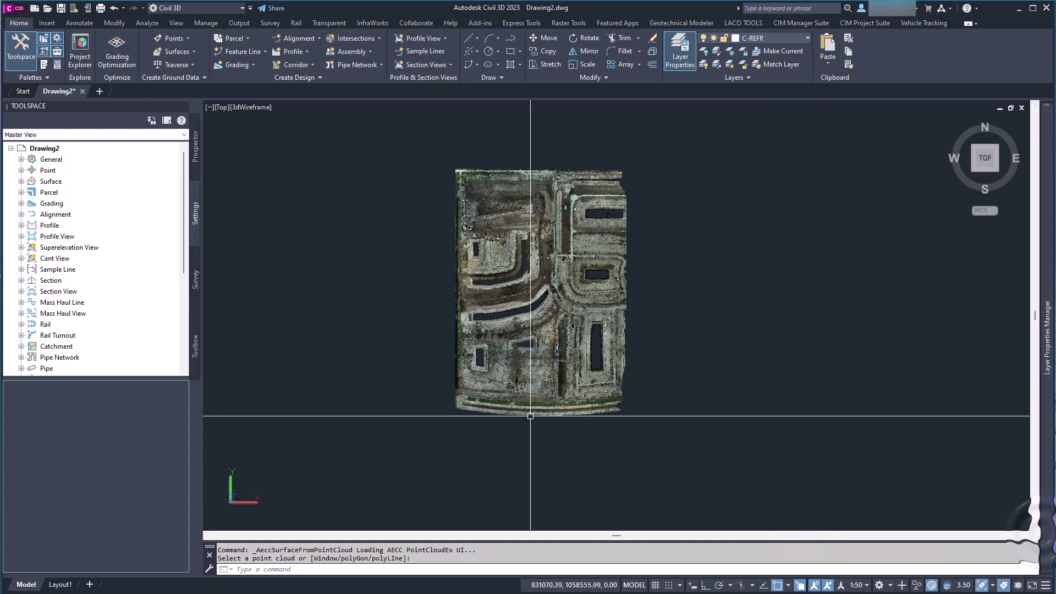
- Inspect the point cloud and the contours of the new EG1234 surface, selecting the surface briefly to check its extent
scroll(481, 319, "up", 3)
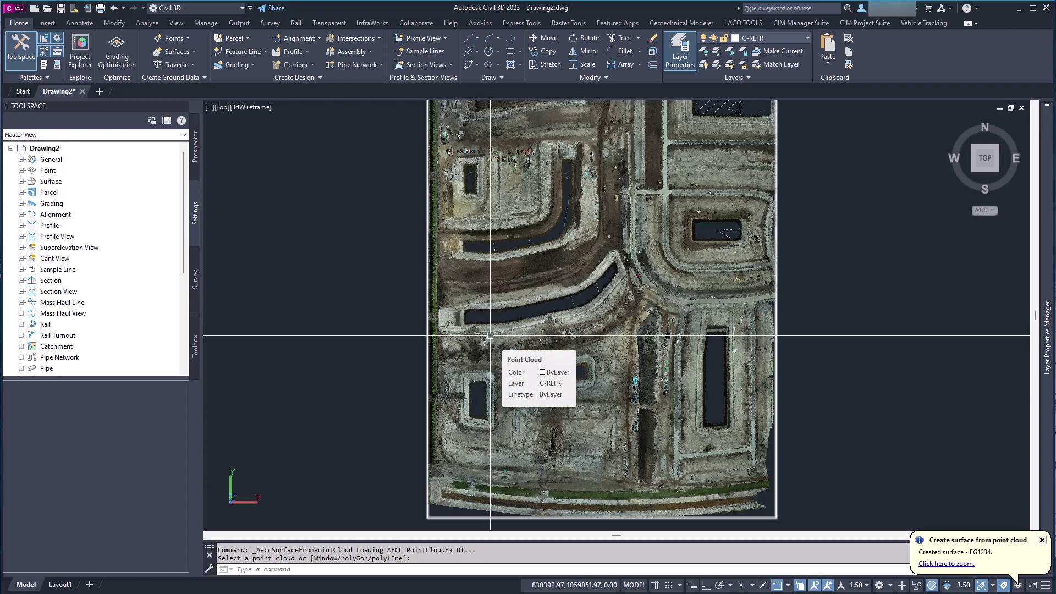
scroll(490, 335, "down", 2)
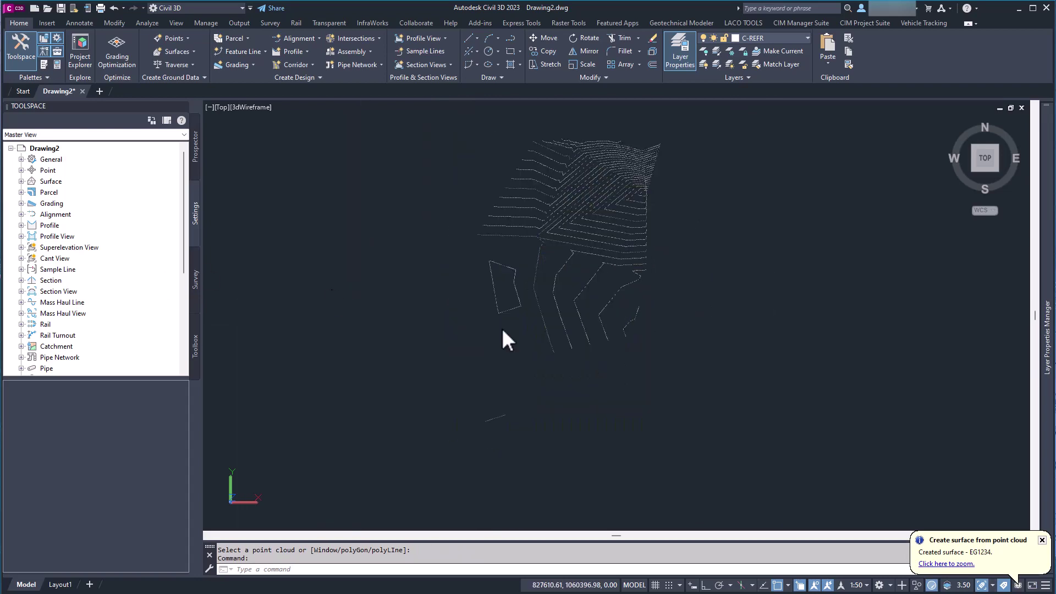
left_click(597, 202)
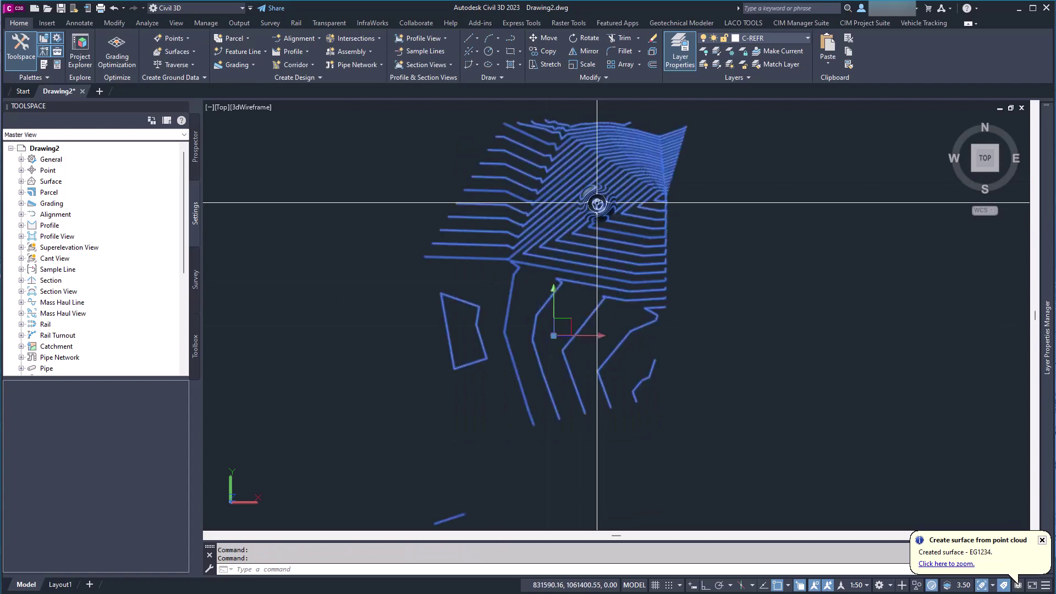
middle_click_drag(542, 325, 557, 272)
scroll(523, 302, "down", 1)
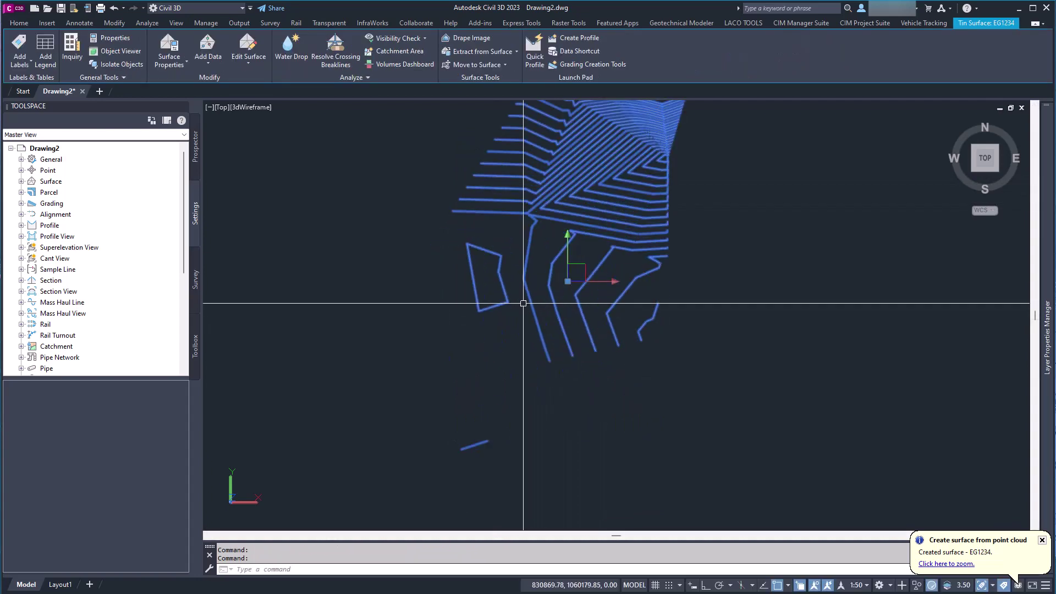
scroll(523, 303, "down", 1)
middle_click_drag(523, 303, 508, 347)
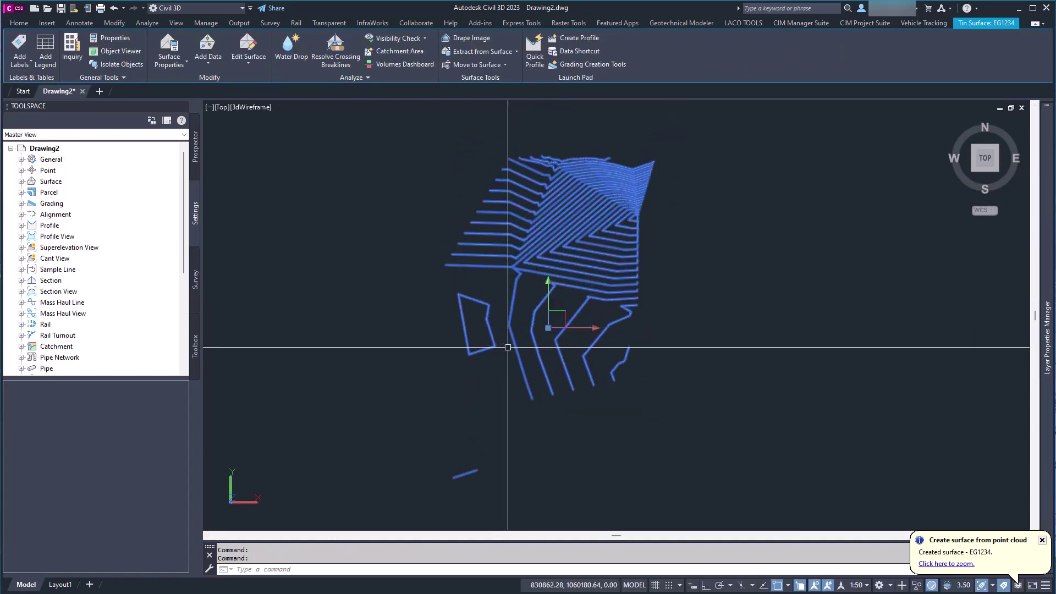
key("Escape")
scroll(508, 347, "down", 2)
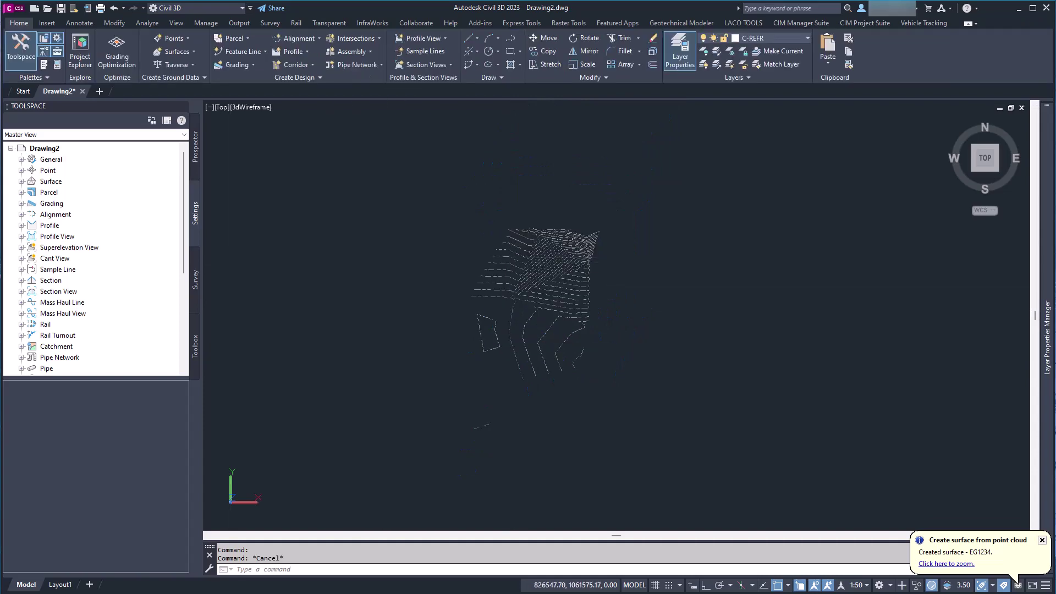
scroll(525, 346, "up", 2)
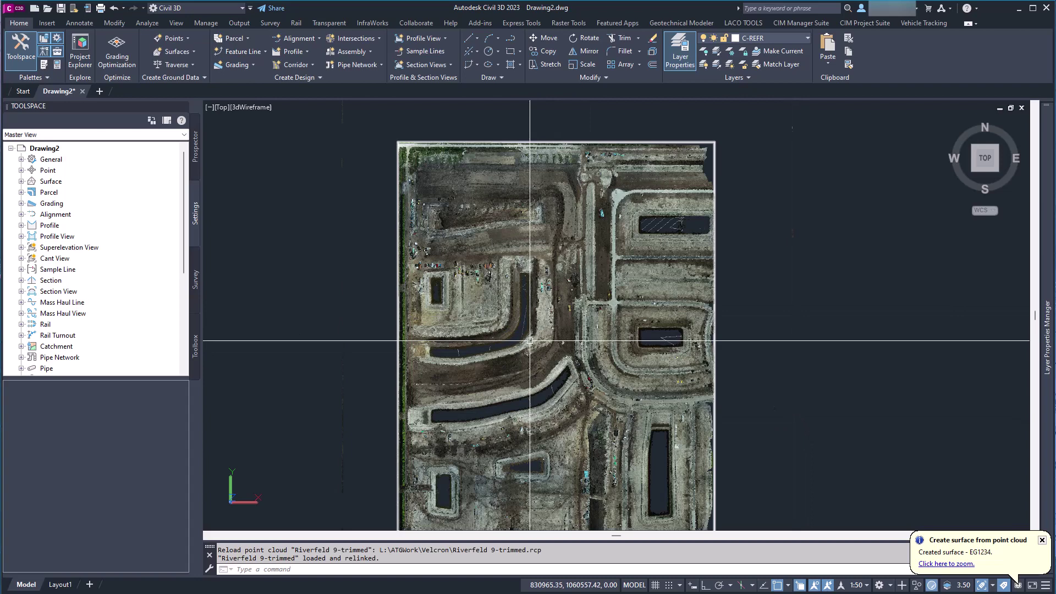
scroll(530, 340, "up", 2)
middle_click_drag(530, 340, 530, 366)
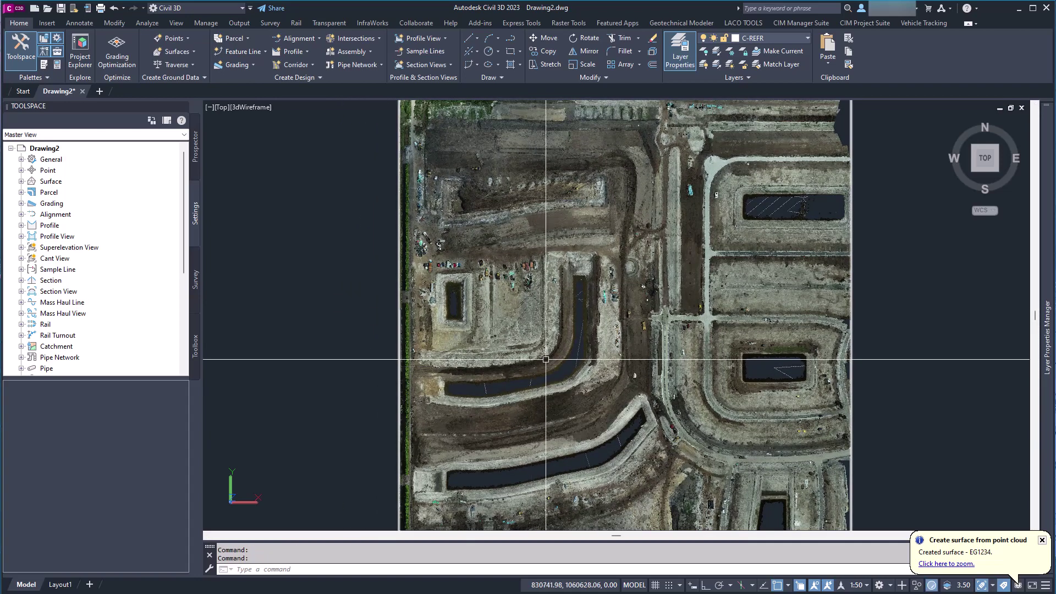
scroll(555, 290, "up", 2)
type("PL")
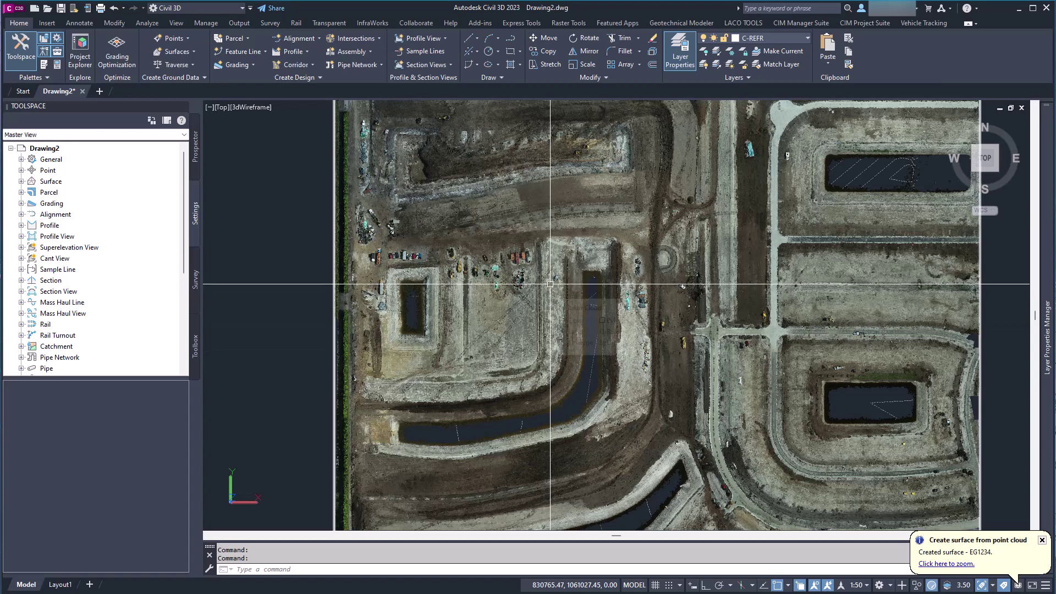
key("Return")
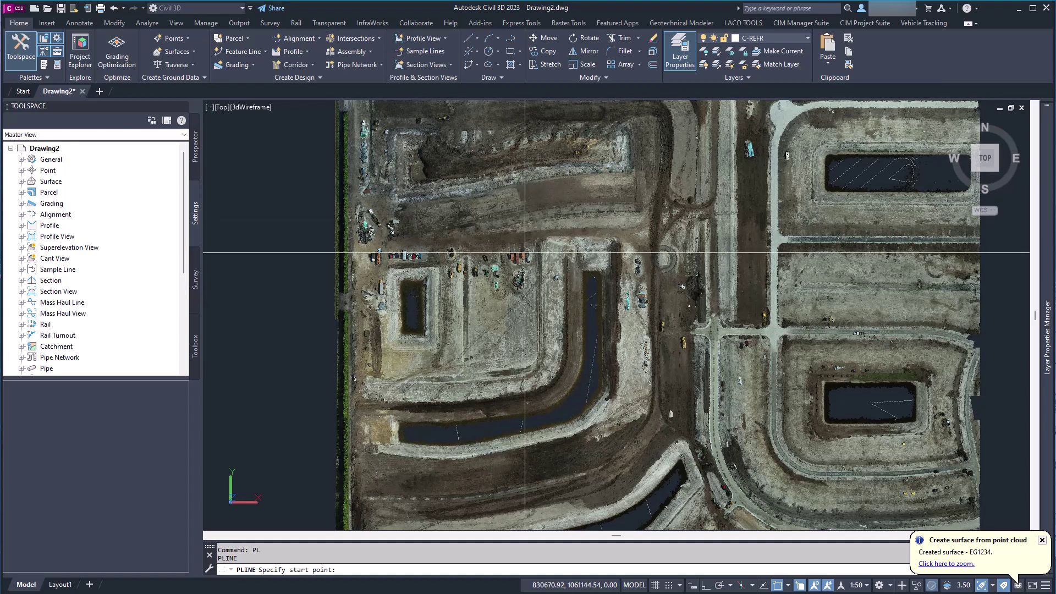
scroll(545, 228, "up", 2)
left_click(545, 227)
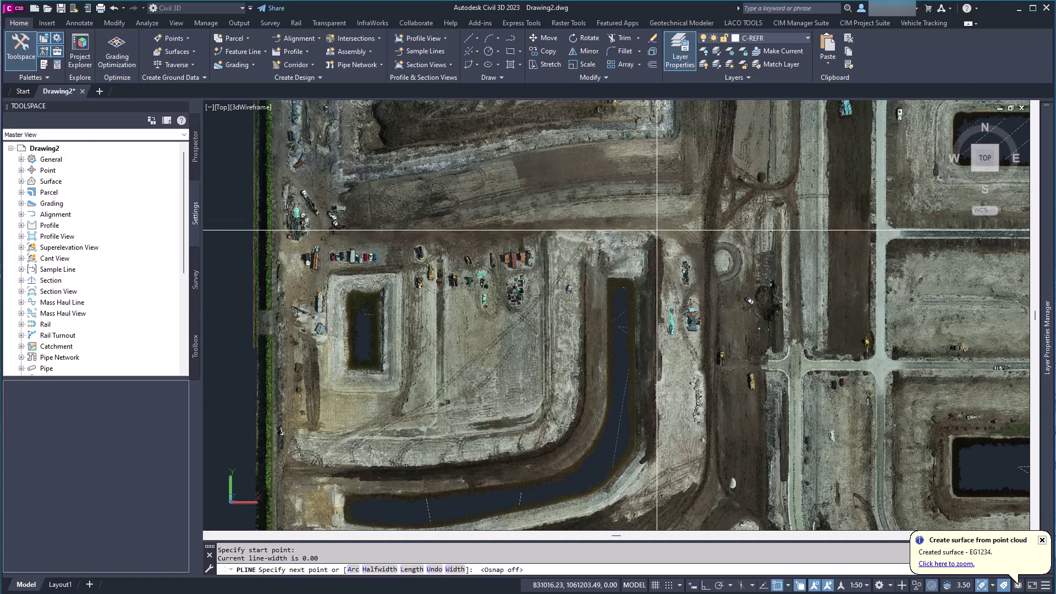
key("Escape")
- Draw a closed polyline around the L-shaped pond and its banks in the western part of the point cloud
key("Return")
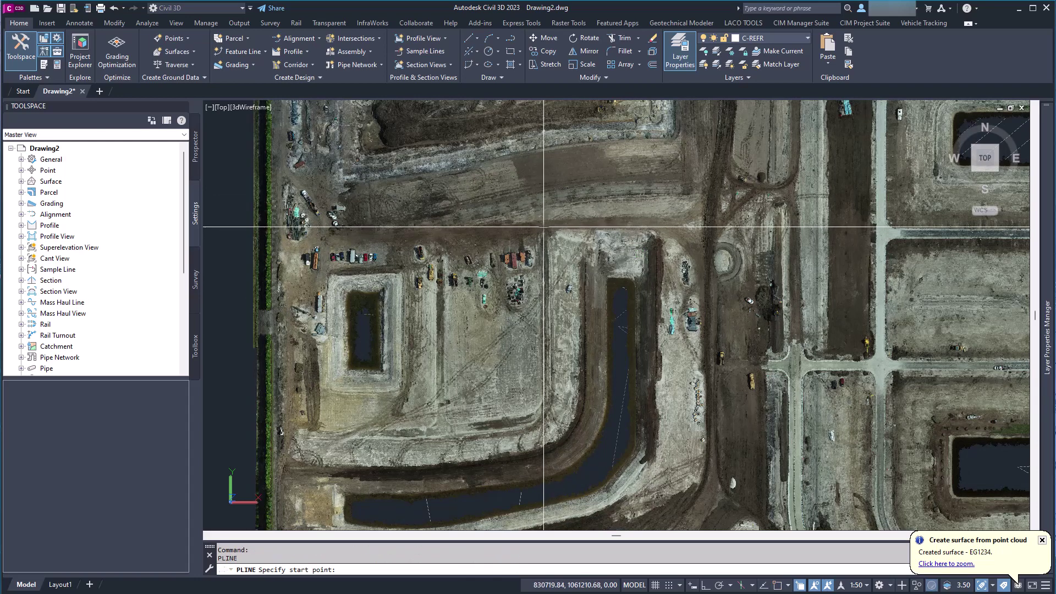
left_click(654, 227)
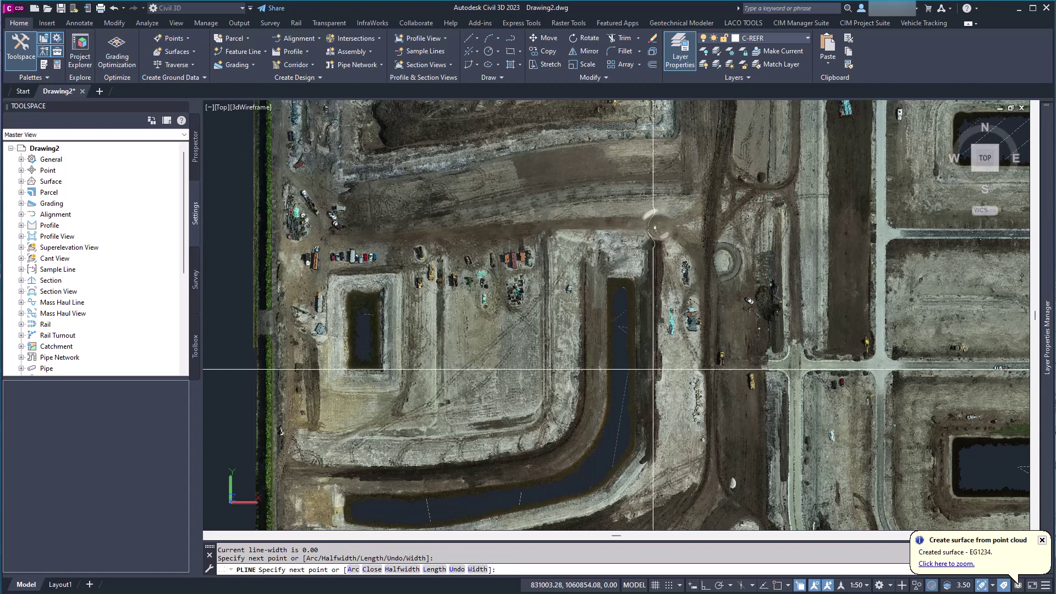
middle_click_drag(653, 369, 649, 276)
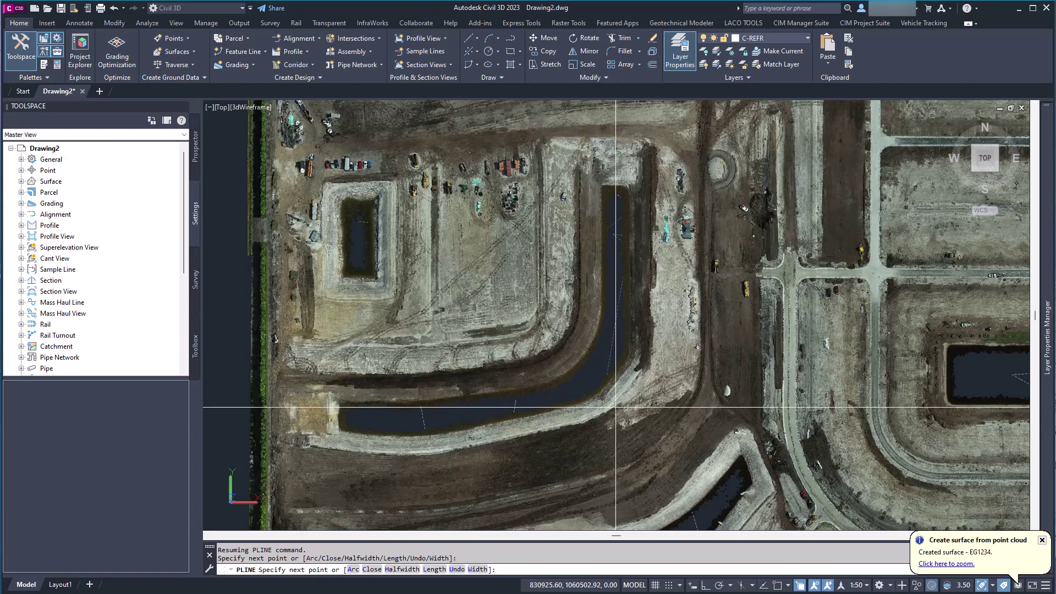
key("F8")
key("F8")
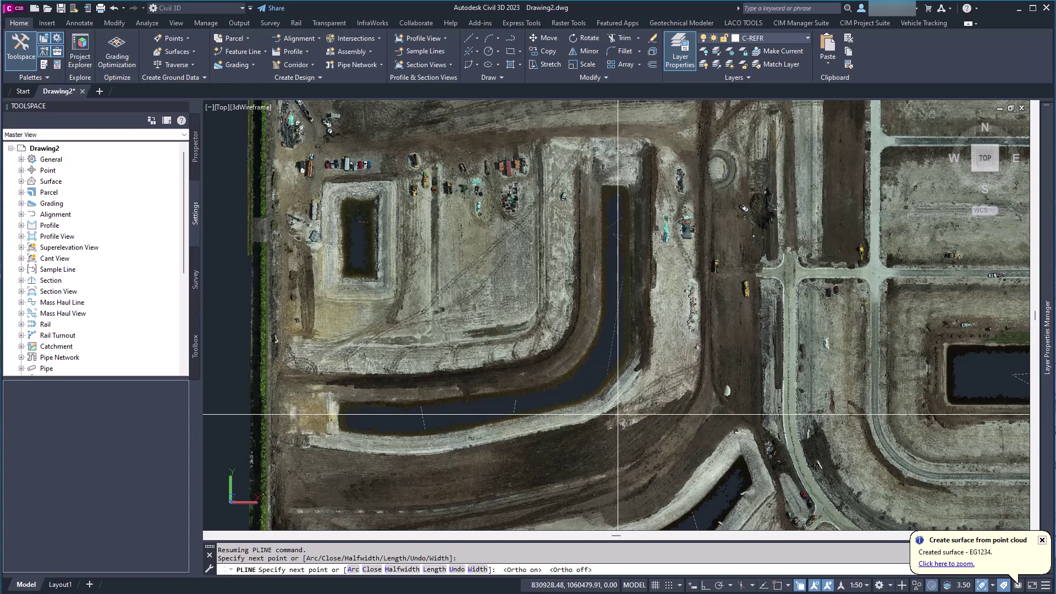
left_click(325, 453)
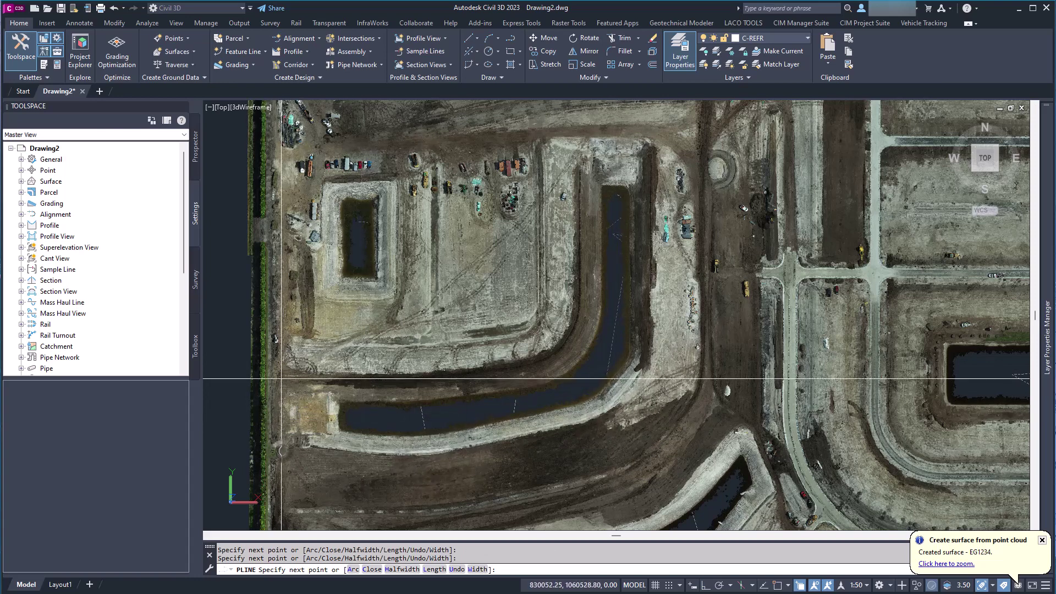
left_click(282, 366)
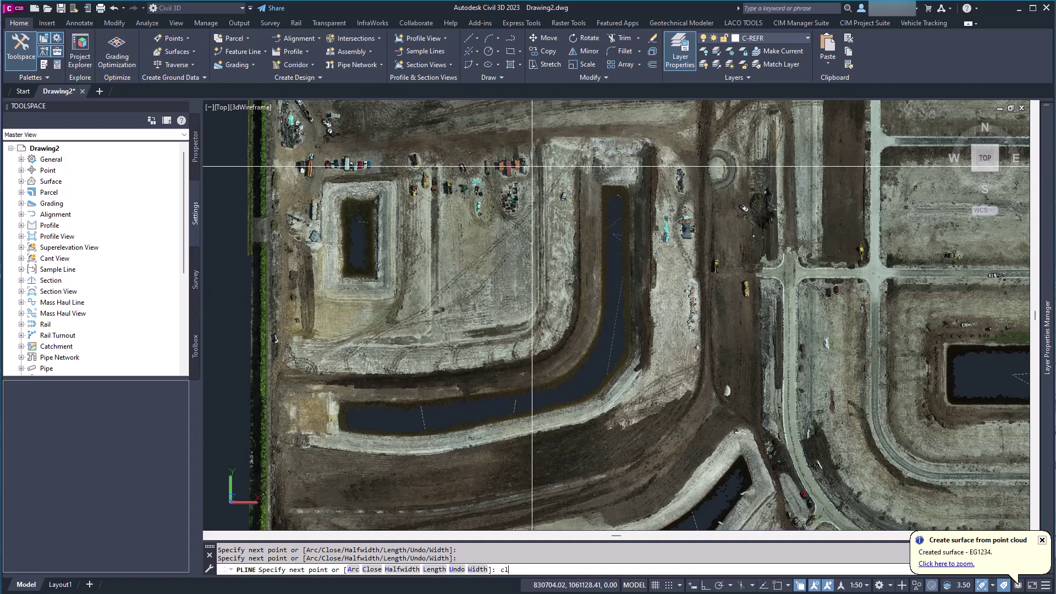
key("Return")
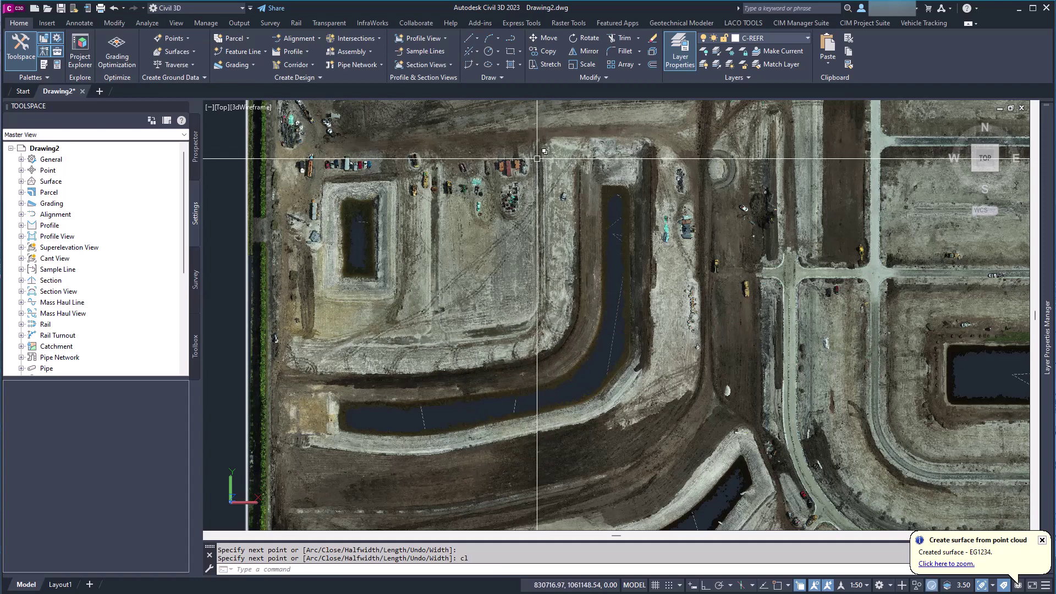
- Select the polyline around the L-shaped pond and check its shape and position against the EG1234 contours
left_click(537, 158)
left_click(537, 160)
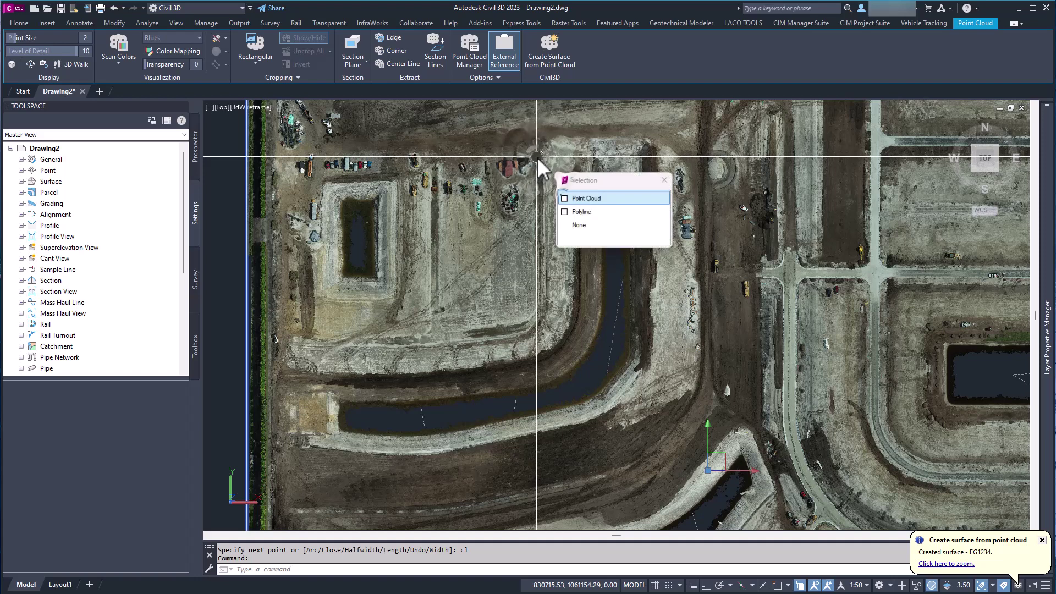
left_click(581, 210)
scroll(581, 209, "down", 2)
key("Escape")
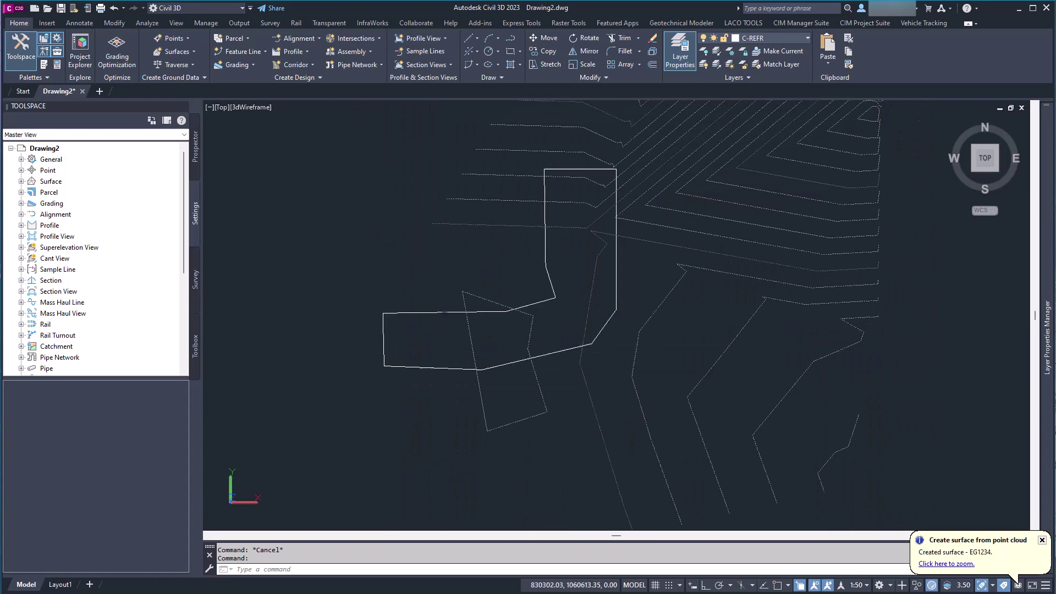
left_click(435, 311)
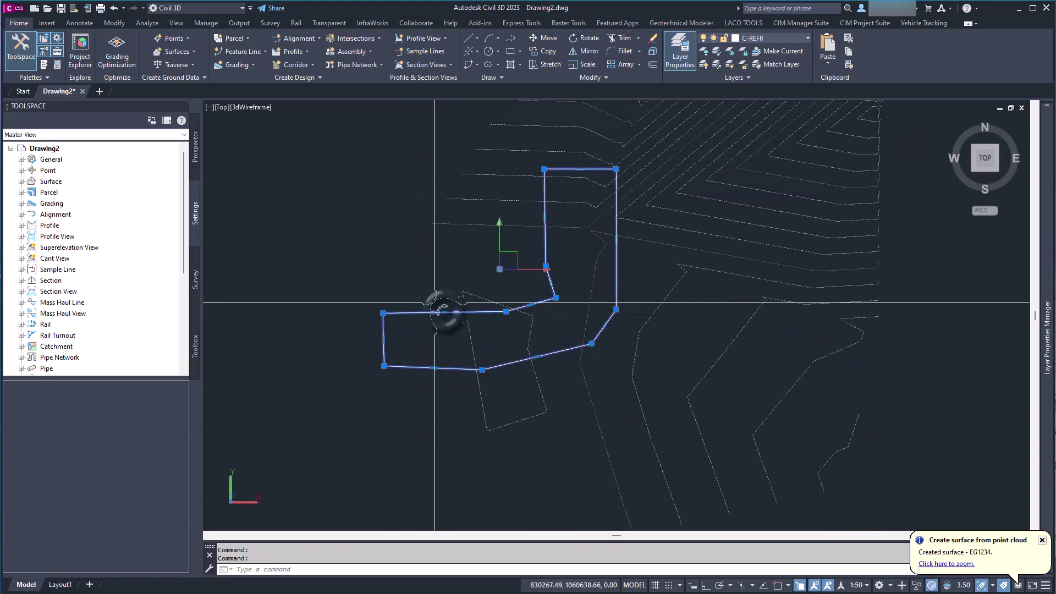
scroll(484, 310, "down", 2)
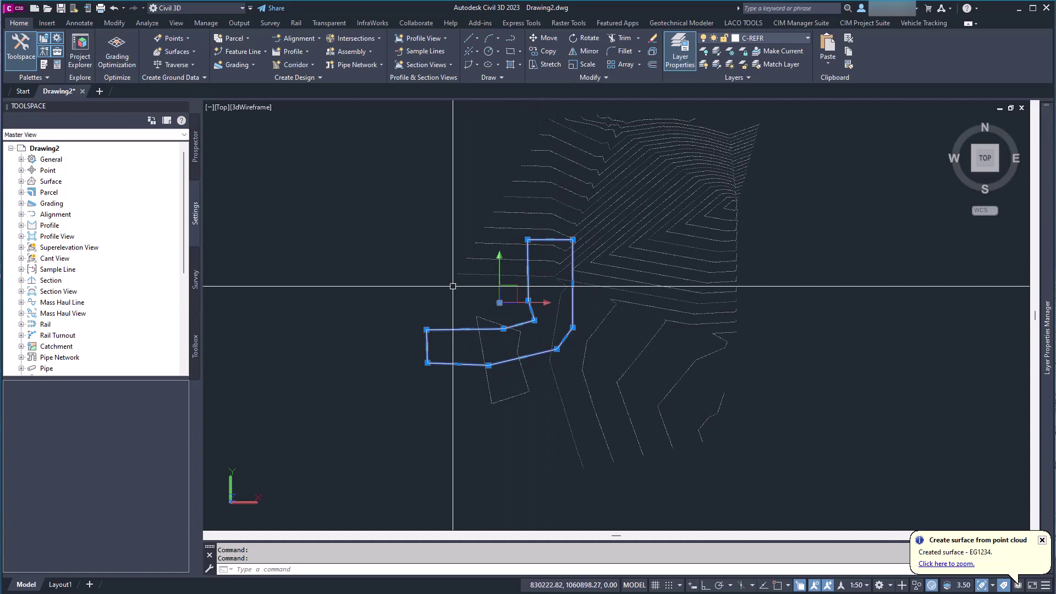
key("Escape")
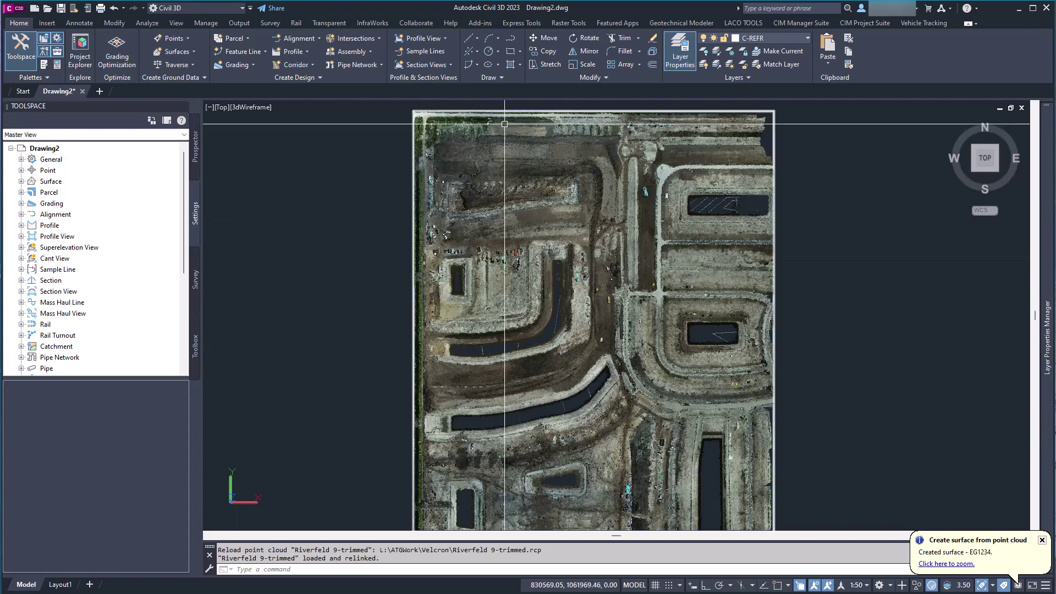
- Start another TIN surface from the point cloud, named eg2, with the style LACO_Contours 1' and 5' (Background), and continue to point cloud selection
left_click(175, 51)
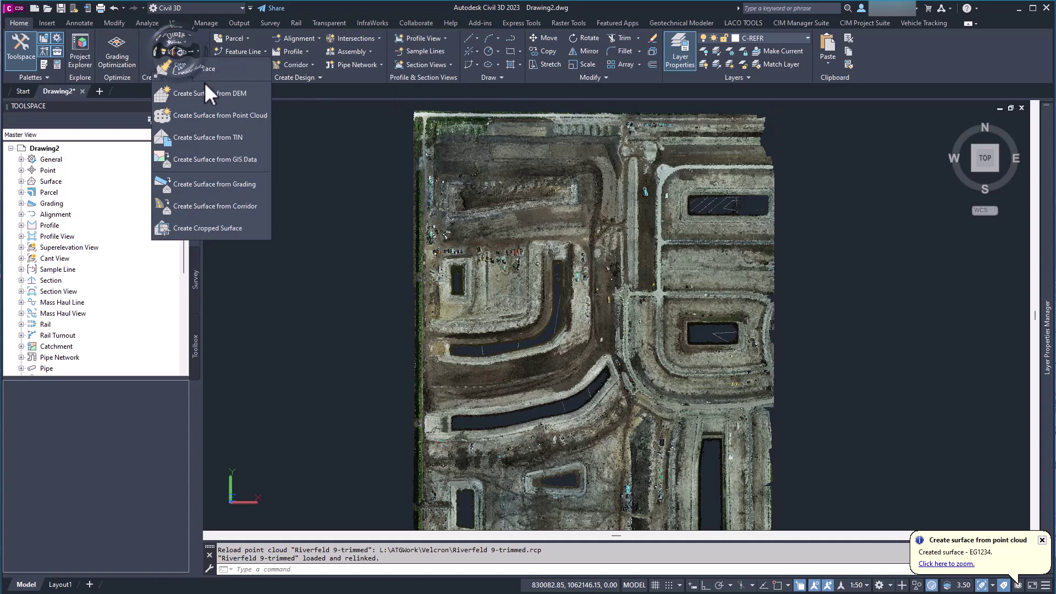
left_click(213, 117)
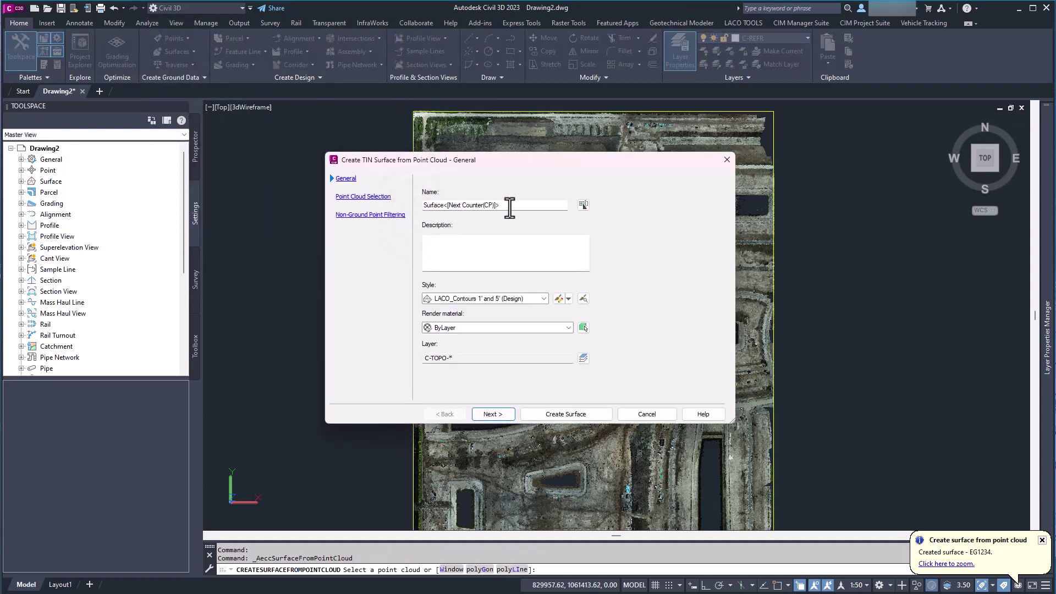
triple_click(509, 208)
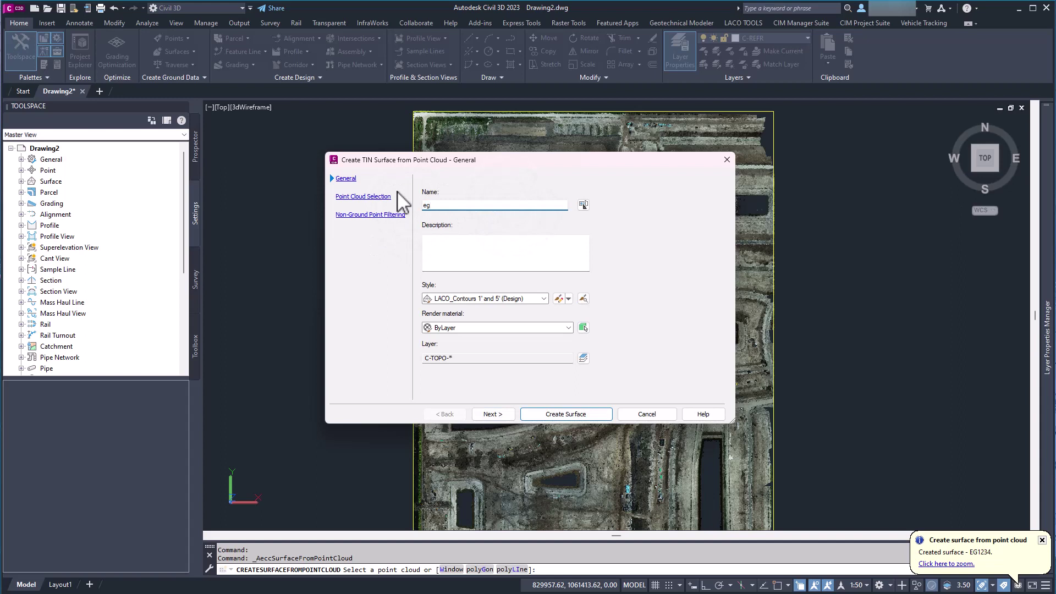
left_click(526, 298)
left_click(501, 329)
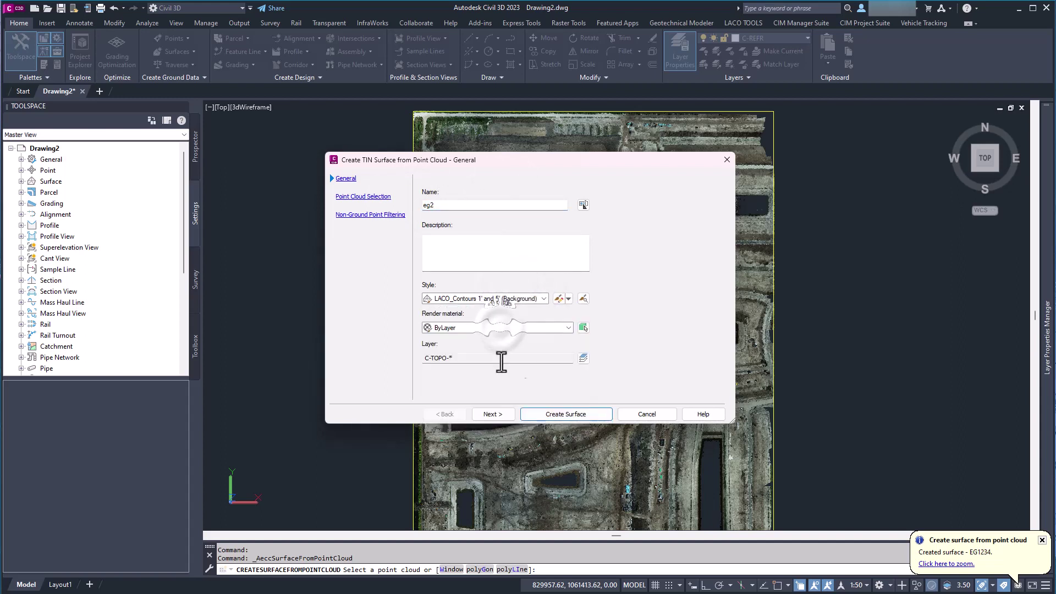
left_click(500, 413)
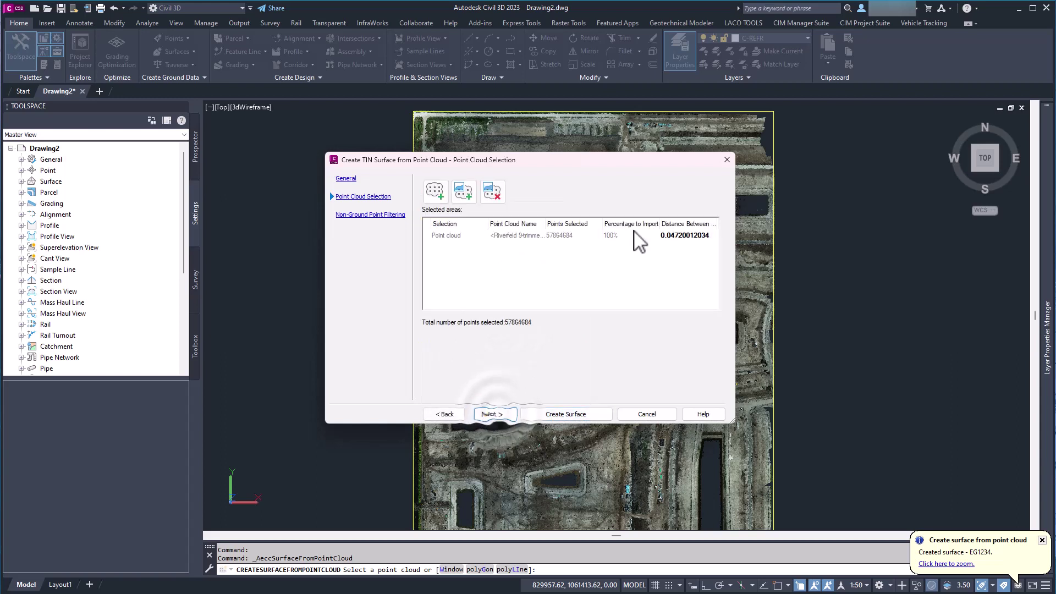
- Set the distance between points for the whole point cloud to 5
left_click(682, 236)
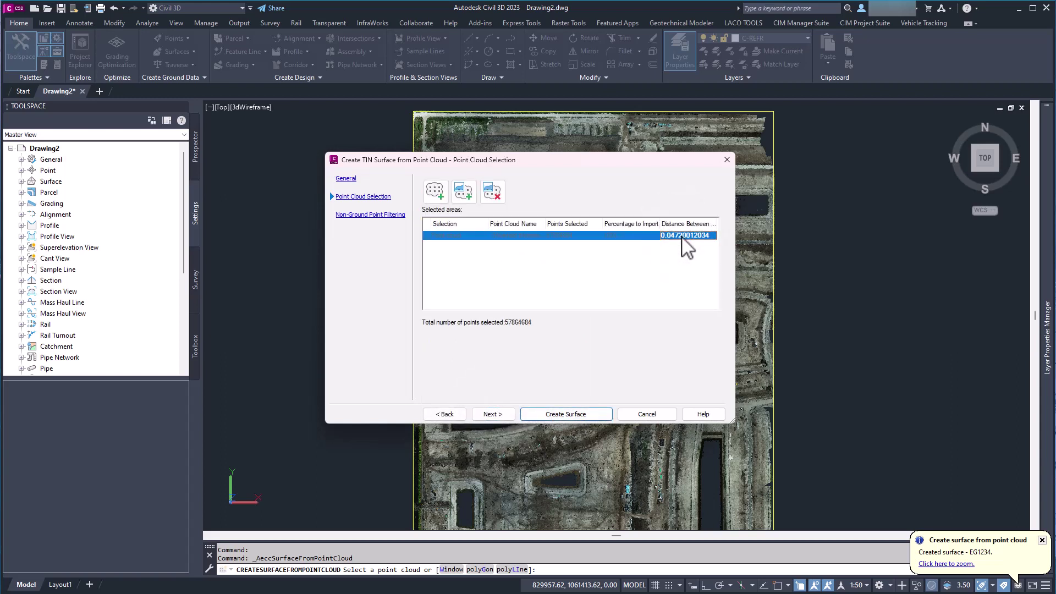
left_click(682, 236)
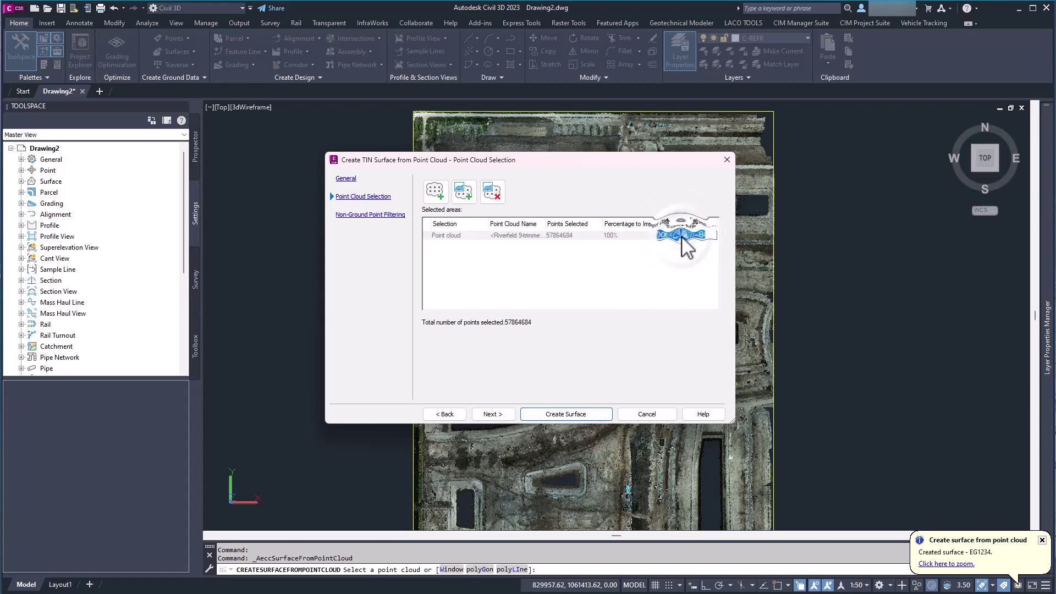
type("5")
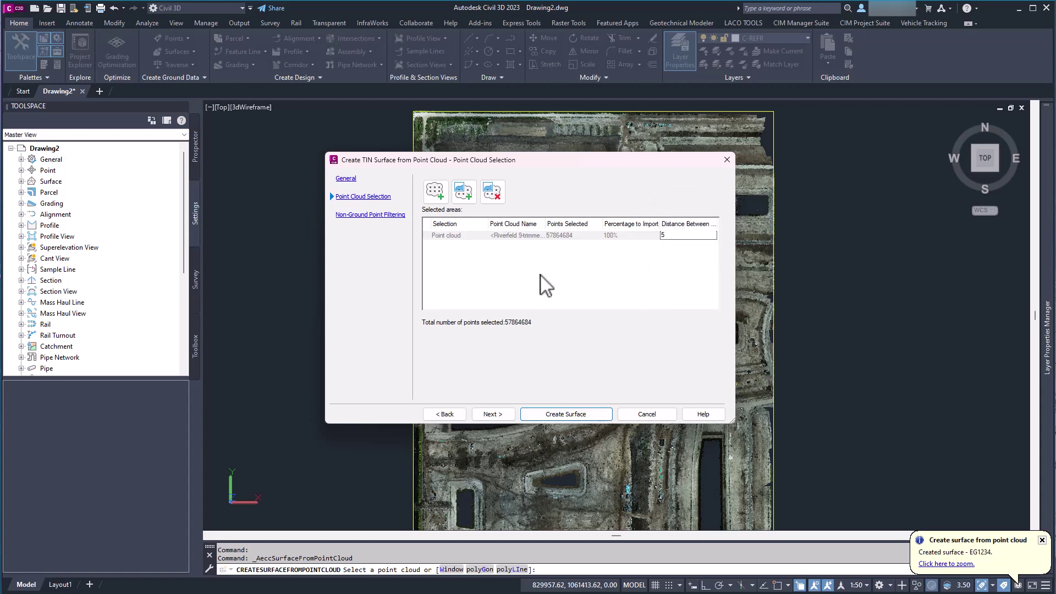
key("Return")
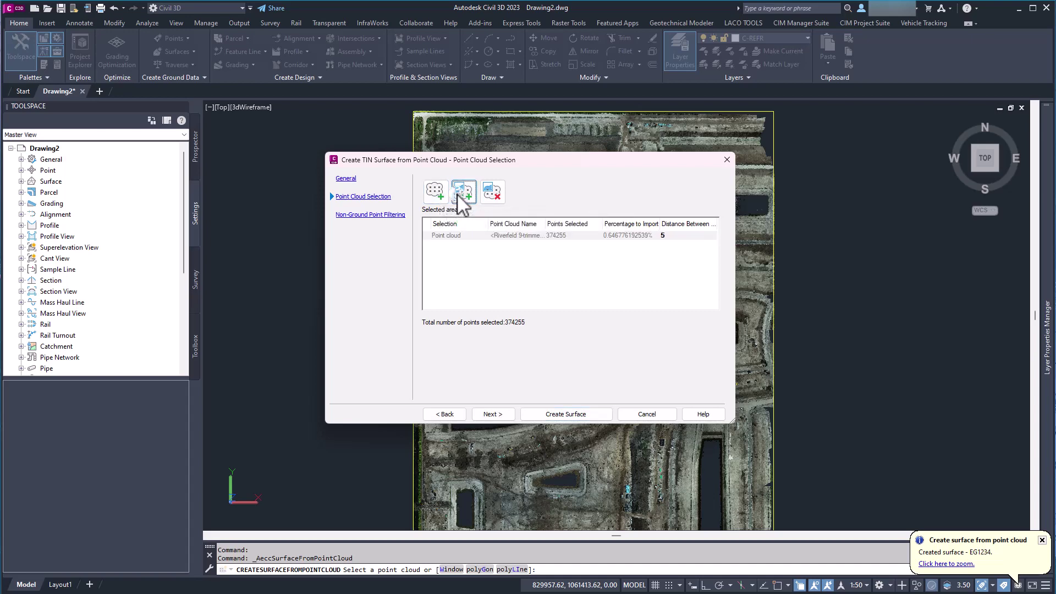
- Add the closed polyline around the L-shaped pond as a further selected area using the polyline option
left_click(463, 190)
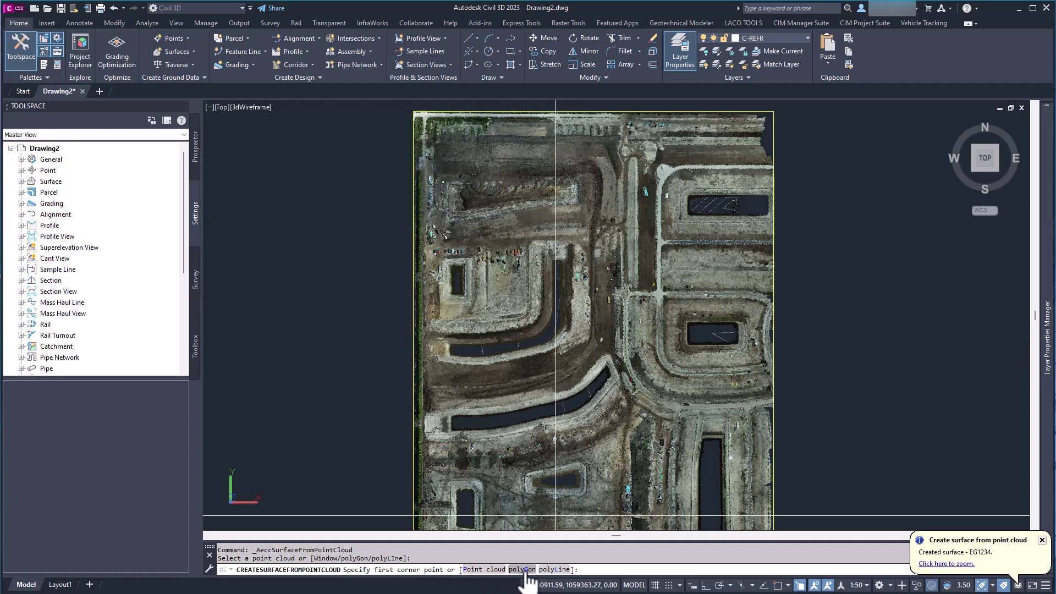
left_click(556, 569)
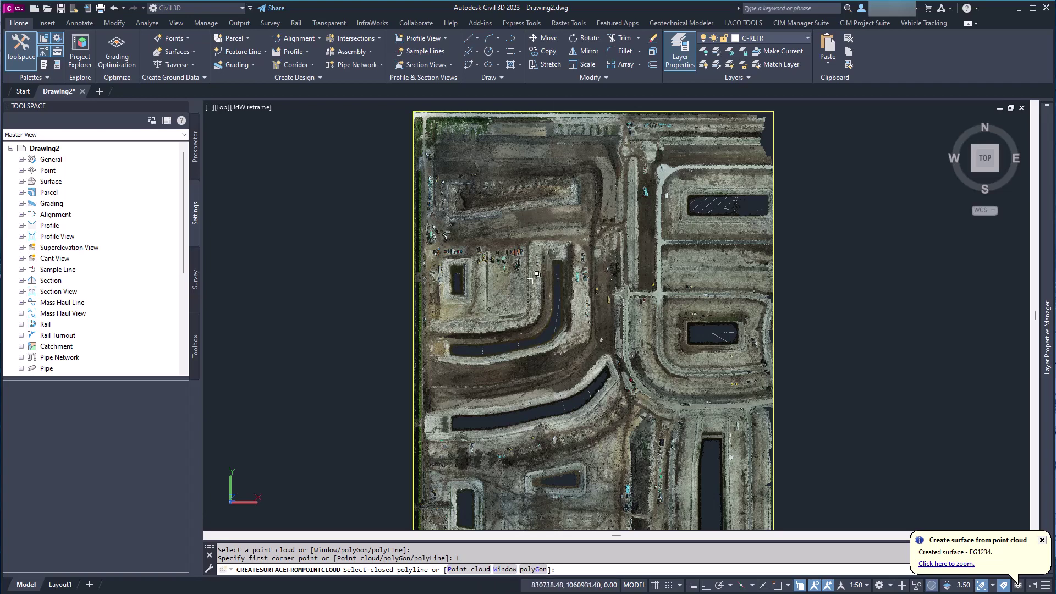
left_click(530, 282)
left_click(572, 338)
key("Return")
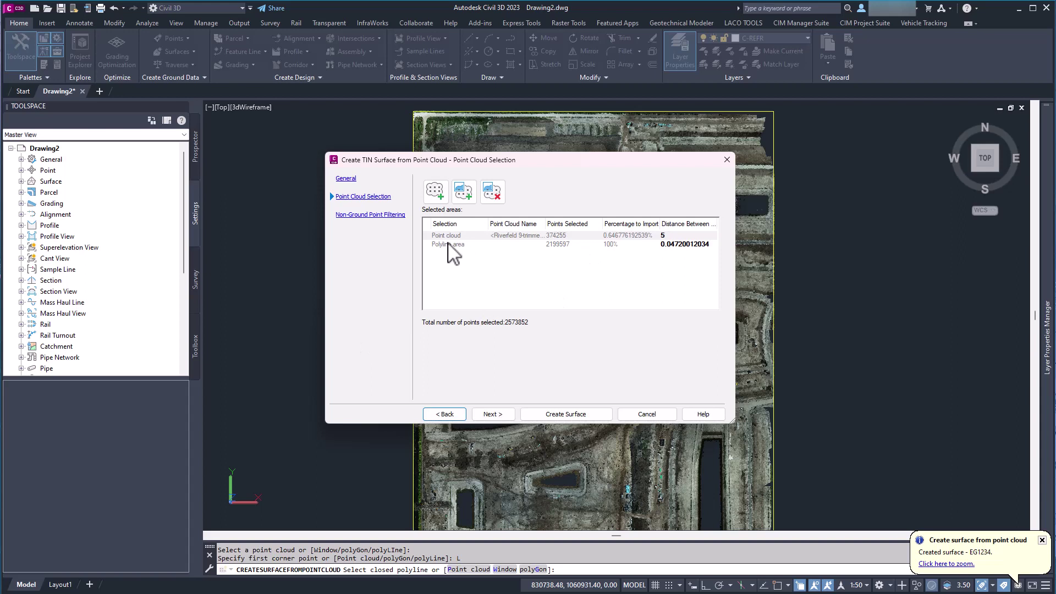
- Set the polyline area's distance between points to 1 and create the surface with the Planar average filter
left_click(445, 236)
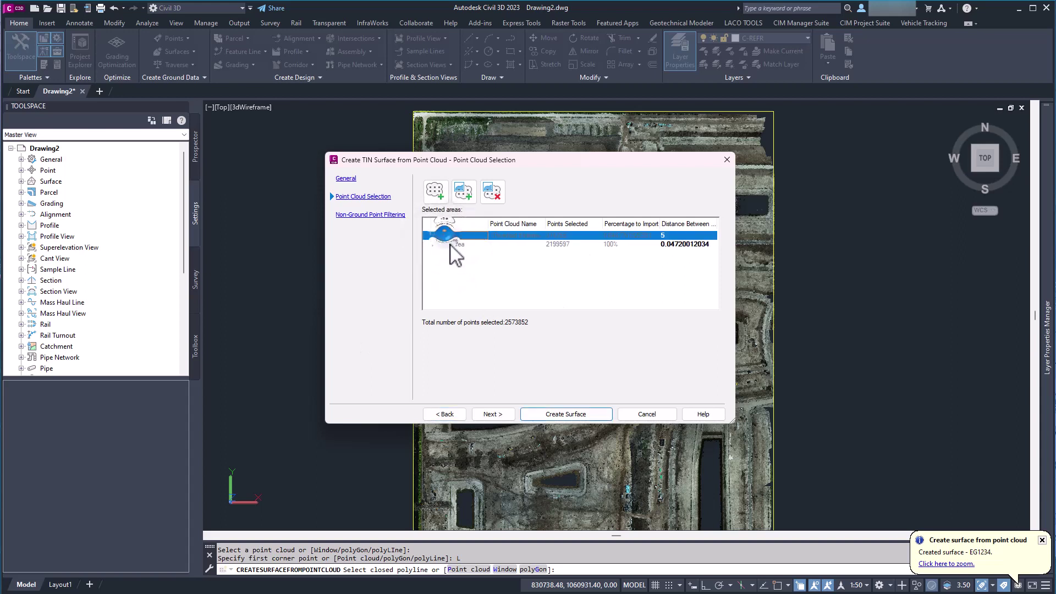
left_click(684, 246)
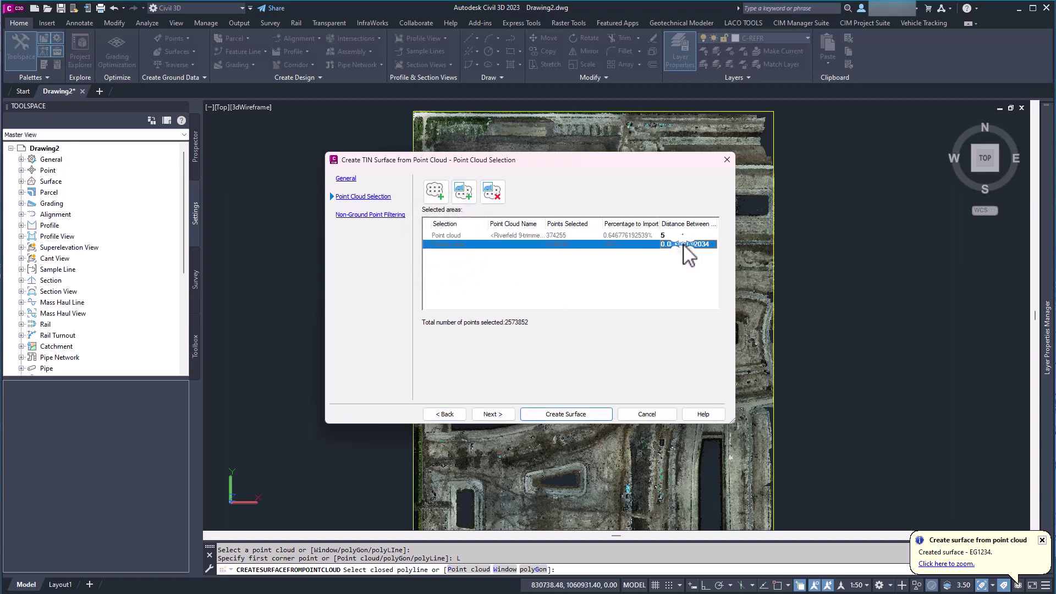
left_click(683, 246)
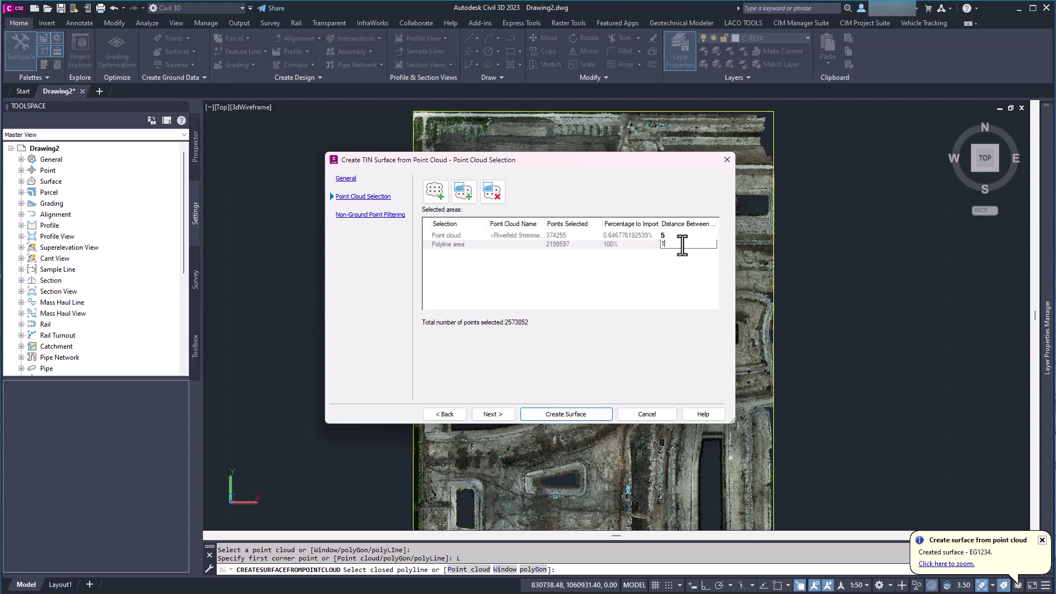
key("Return")
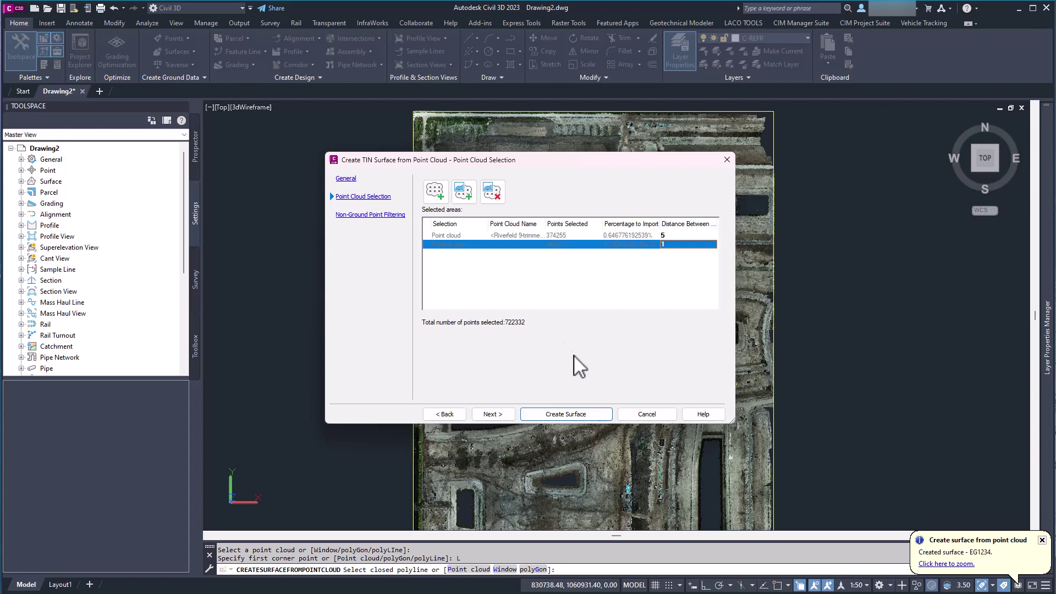
left_click(494, 414)
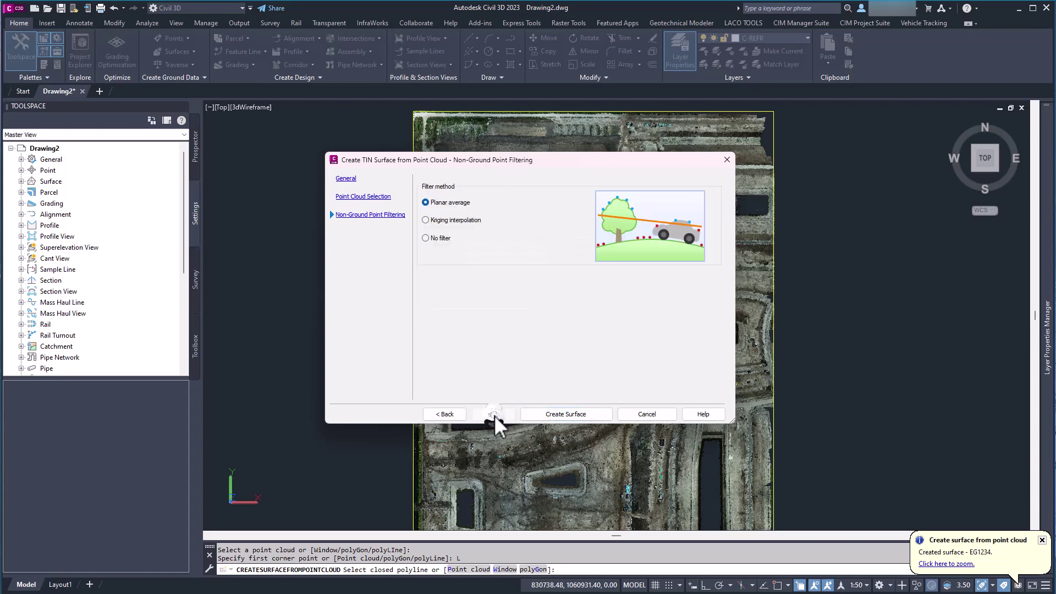
left_click(561, 413)
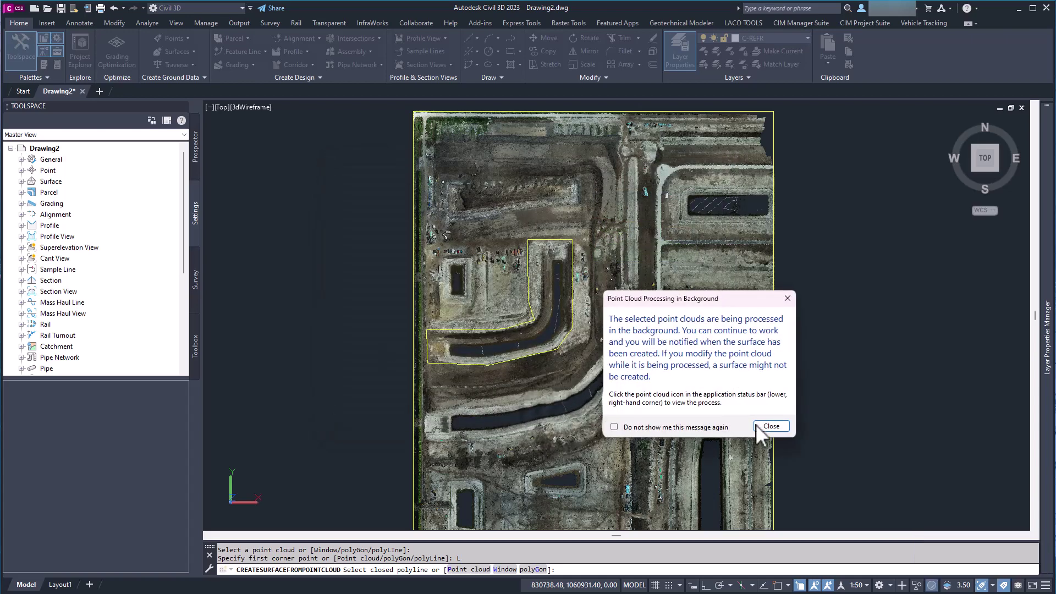
- Dismiss the background-processing notices and set the EG1234 surface's style to LACO_No Display
left_click(770, 425)
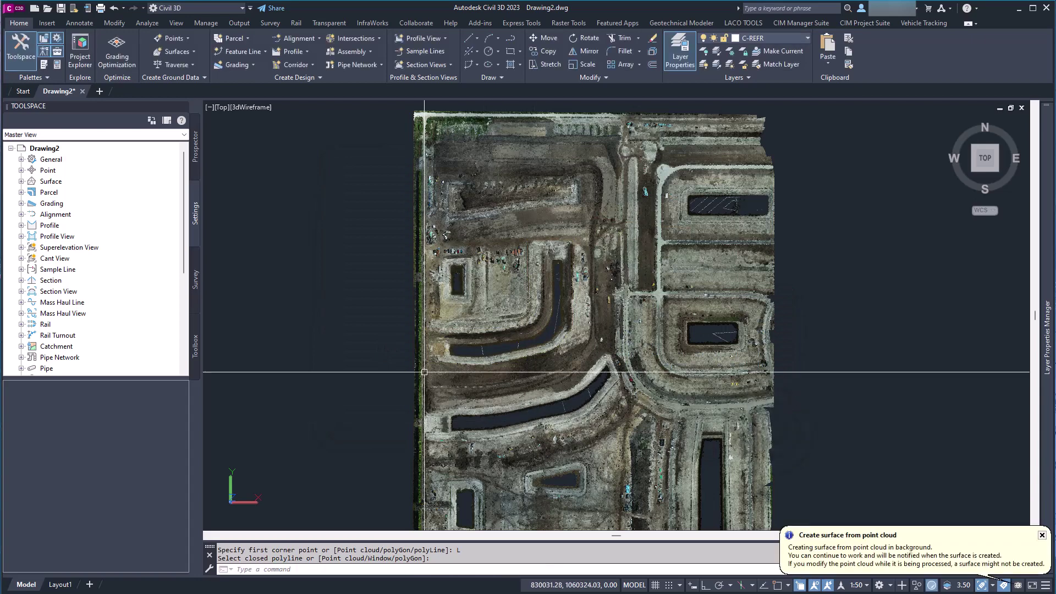
left_click(568, 405)
right_click(538, 405)
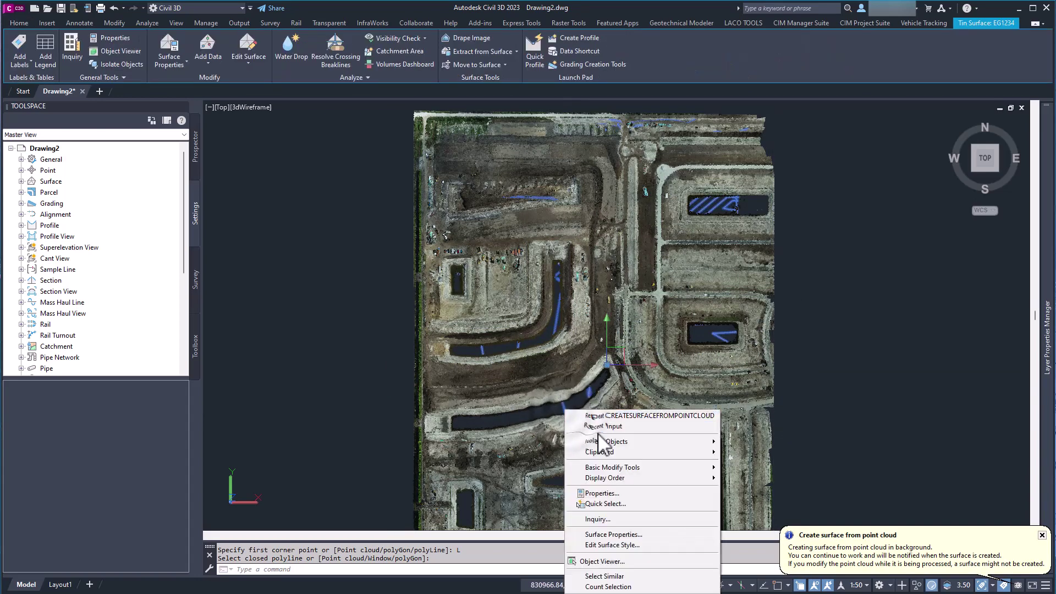
left_click(620, 538)
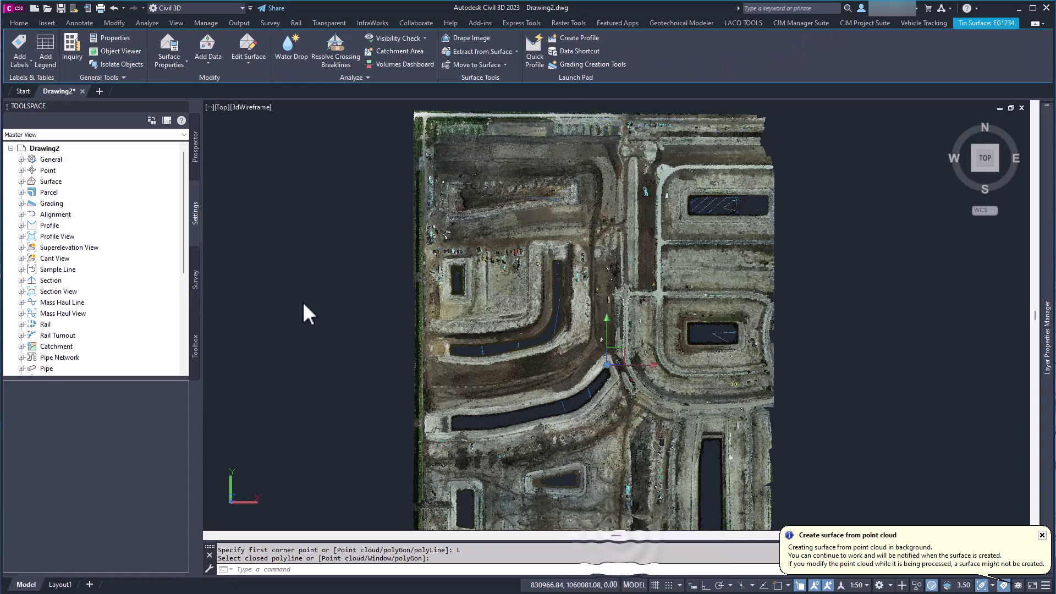
left_click(330, 354)
left_click(280, 427)
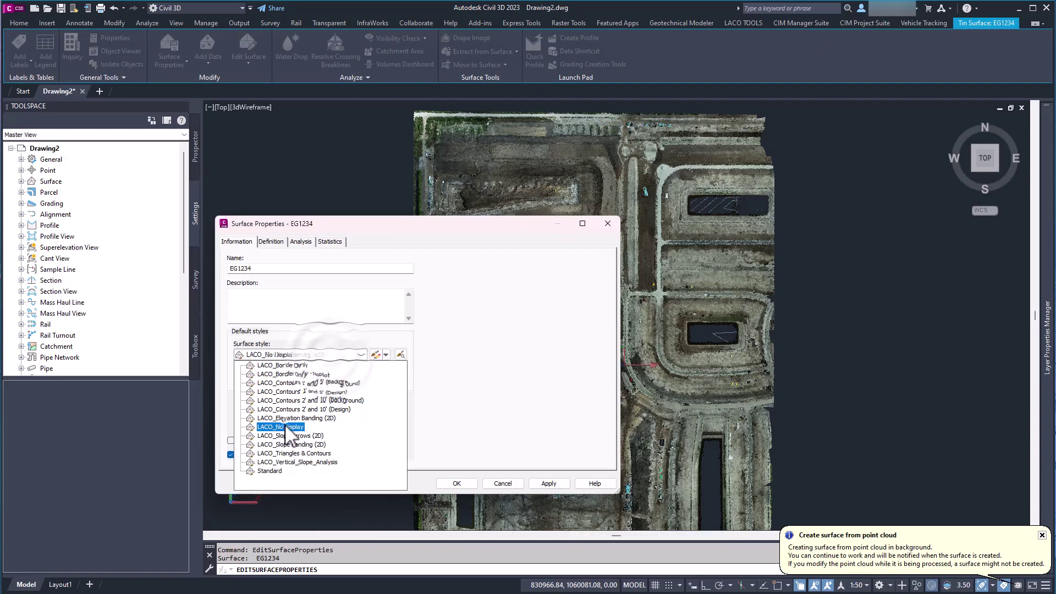
left_click(548, 484)
left_click(458, 484)
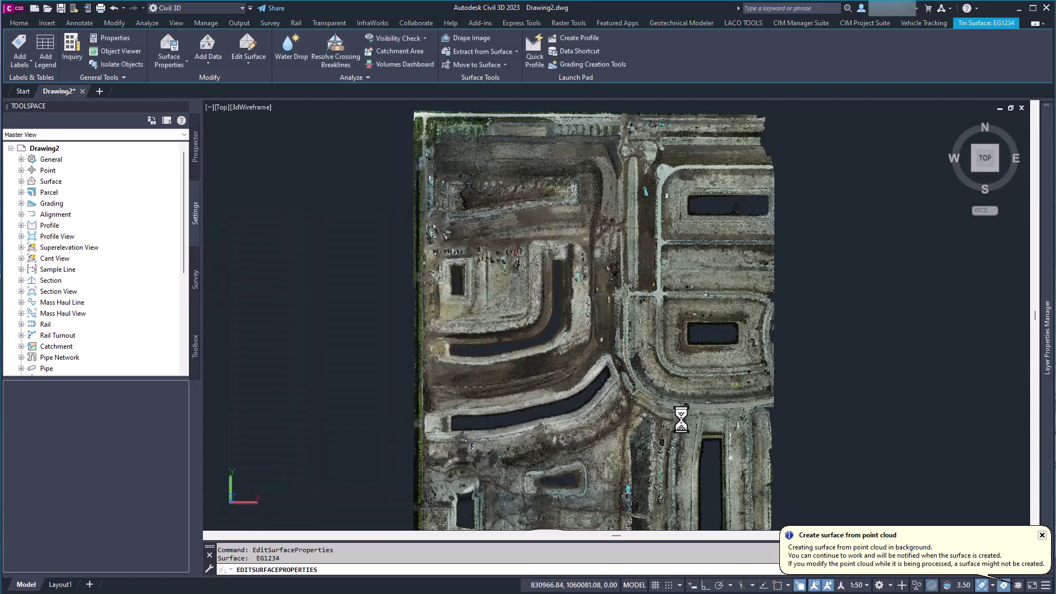
left_click(1042, 535)
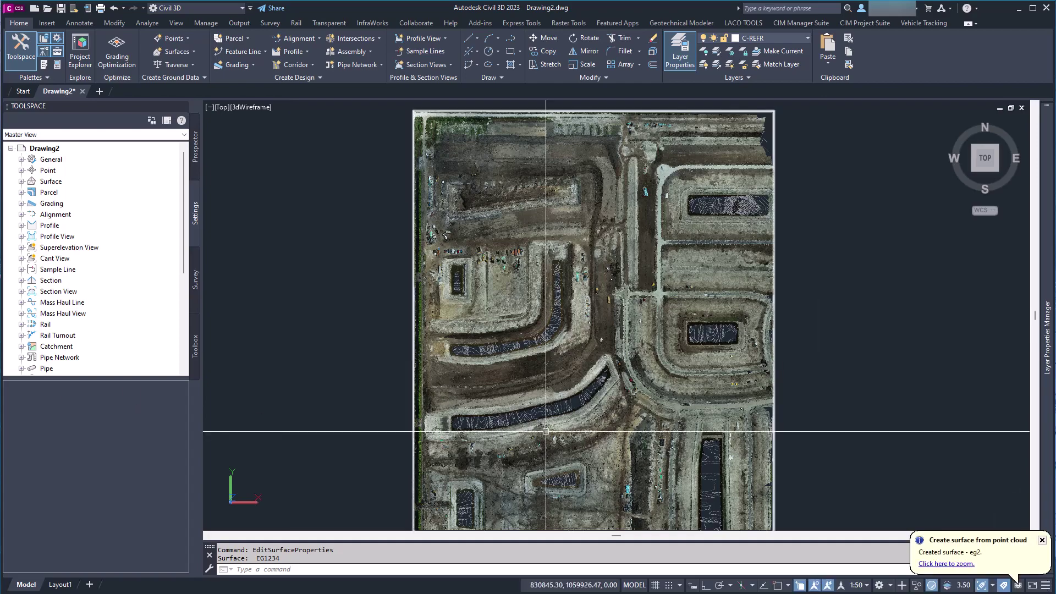
- Examine the eg2 contours without the point cloud, comparing the area inside the L-shaped polyline with the ponds outside it
scroll(557, 410, "up", 3)
scroll(556, 410, "down", 1)
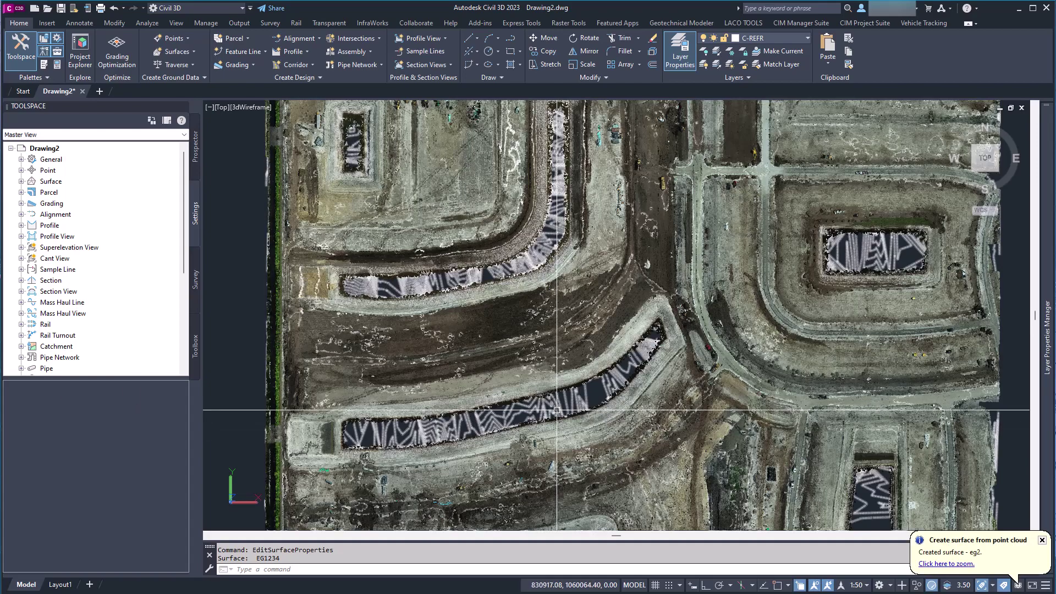
scroll(247, 302, "down", 3)
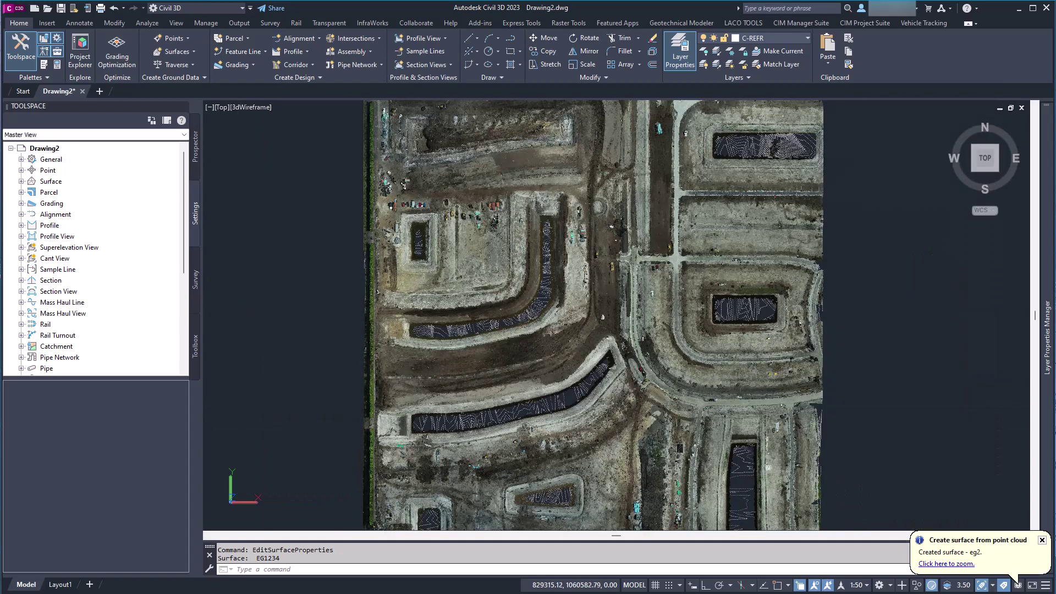
key("Escape")
key("Escape")
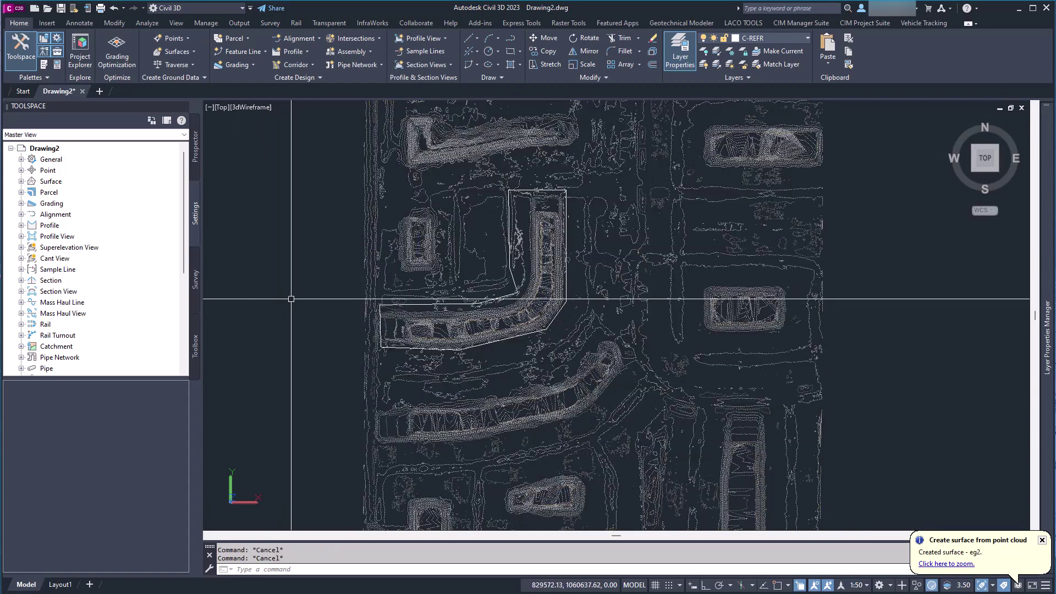
scroll(290, 302, "down", 2)
scroll(373, 300, "up", 2)
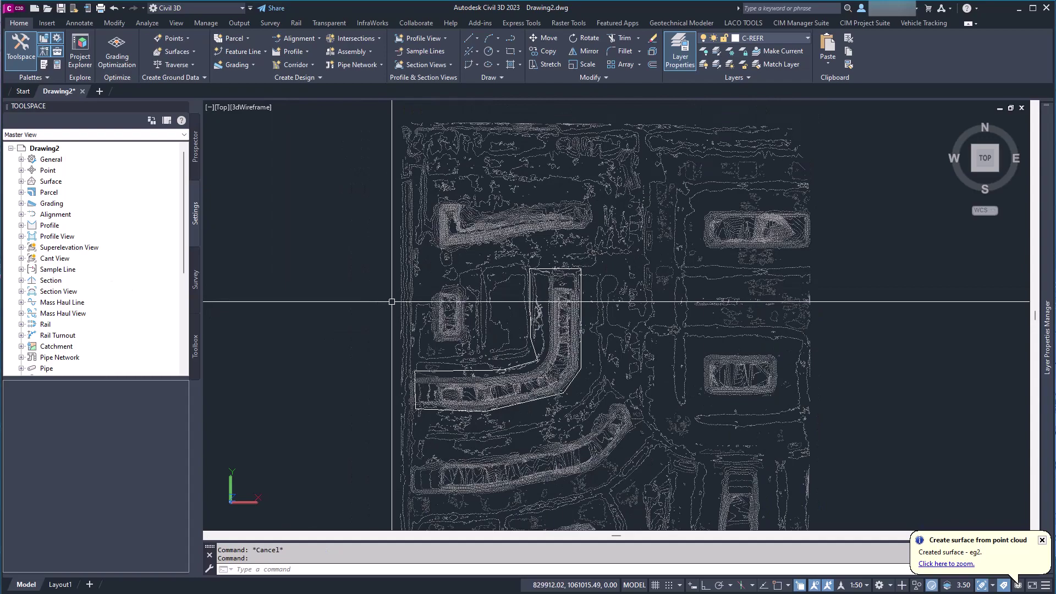
scroll(505, 313, "up", 2)
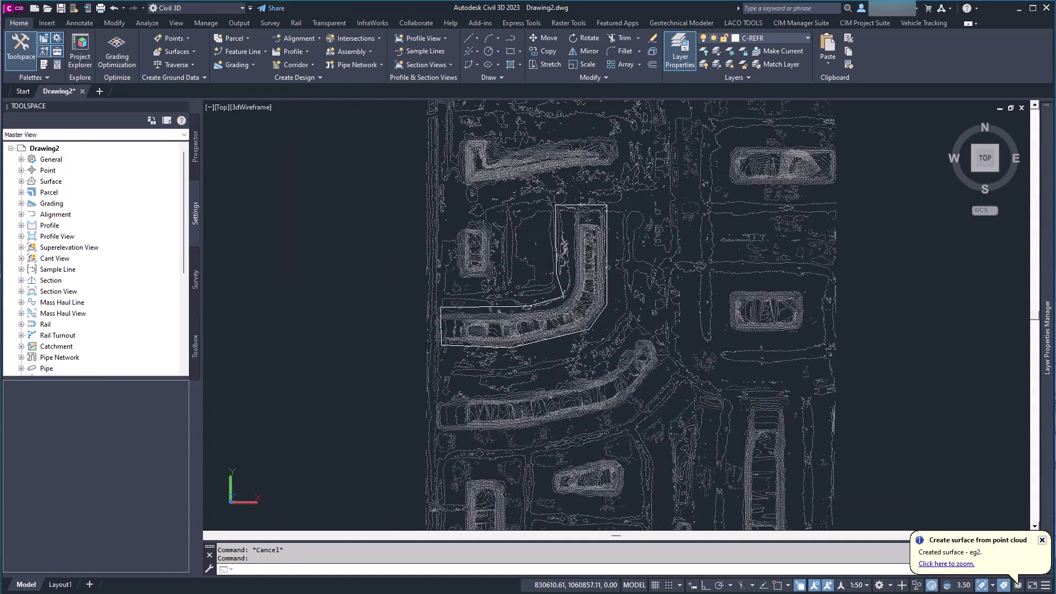
scroll(576, 310, "up", 3)
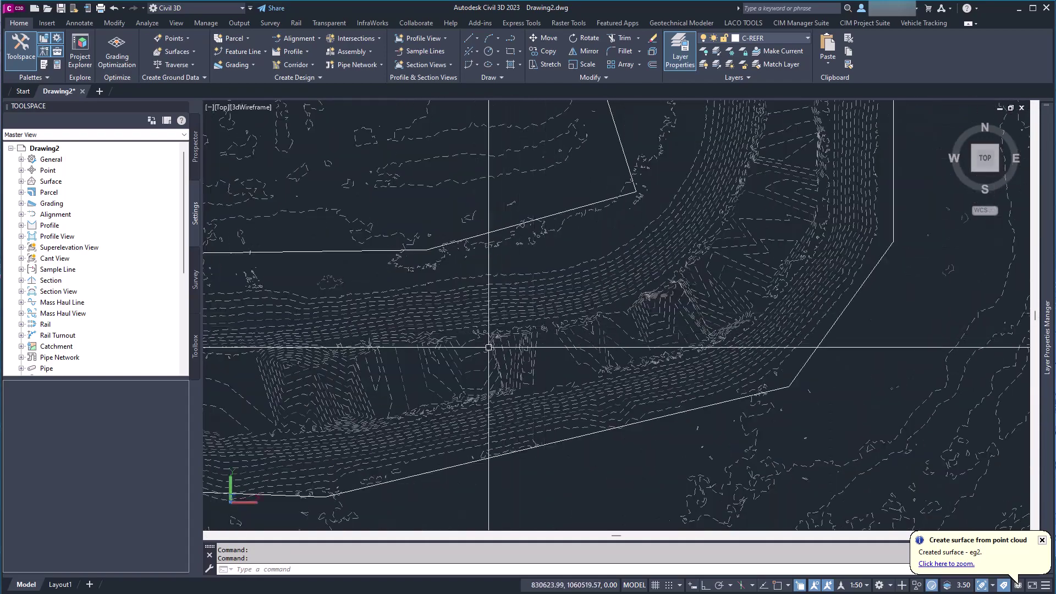
scroll(447, 360, "down", 1)
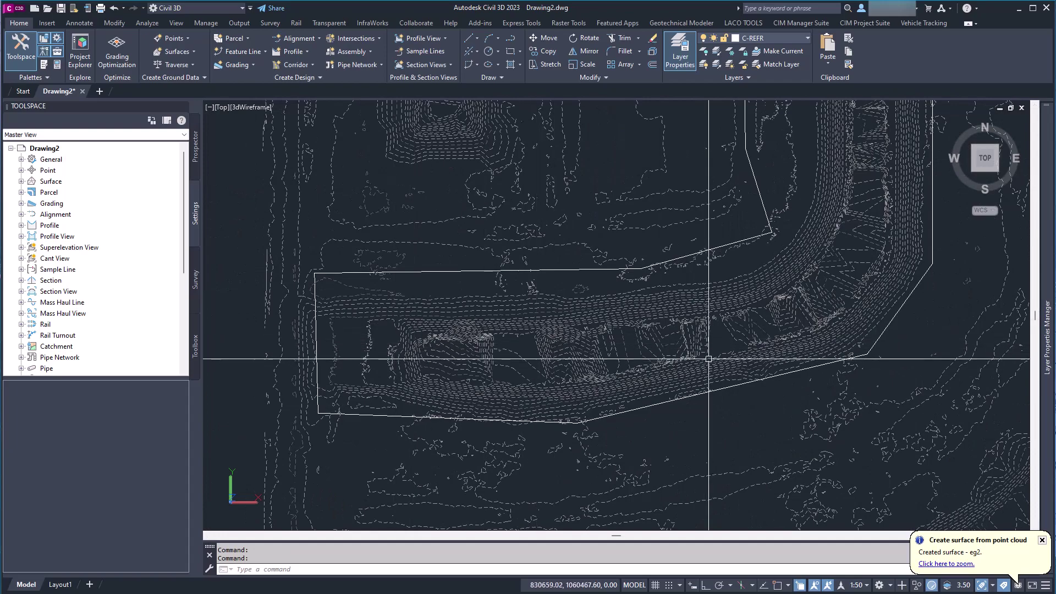
left_click_drag(609, 338, 666, 404)
key("Escape")
scroll(567, 222, "up", 2)
scroll(626, 275, "down", 2)
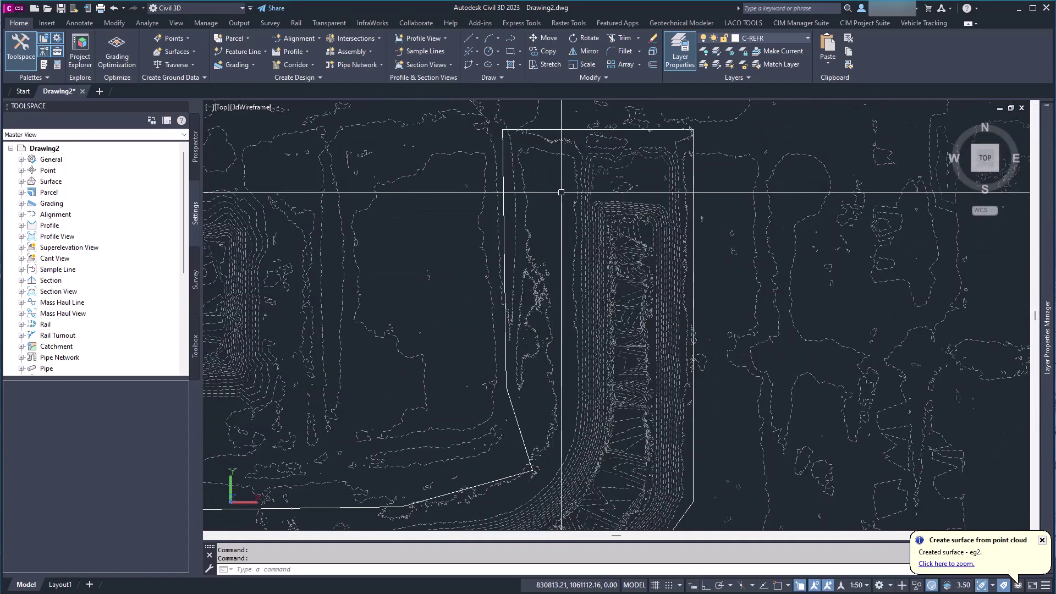
scroll(561, 192, "down", 2)
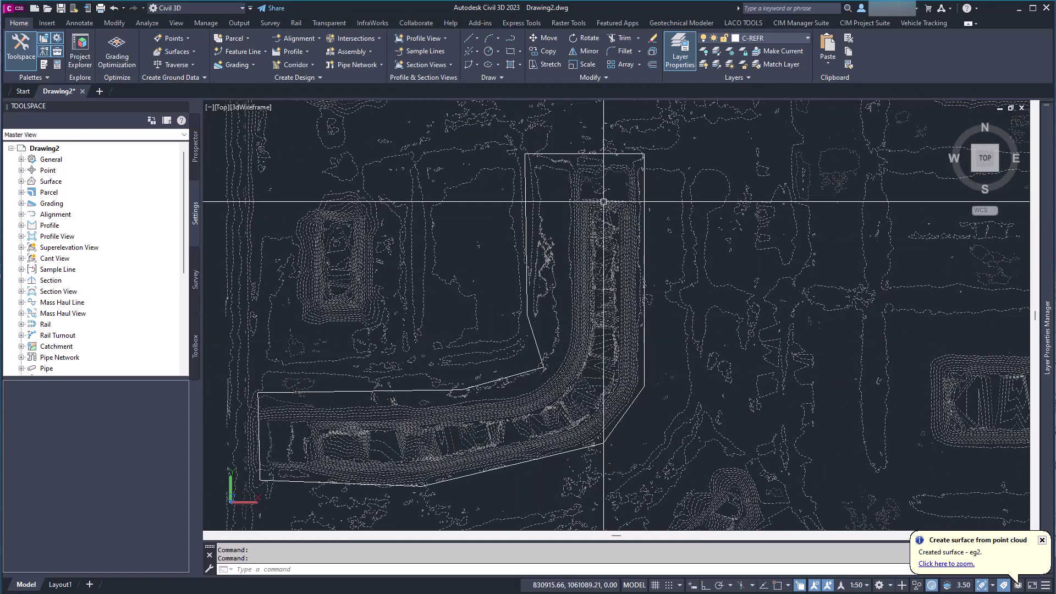
scroll(343, 259, "up", 2)
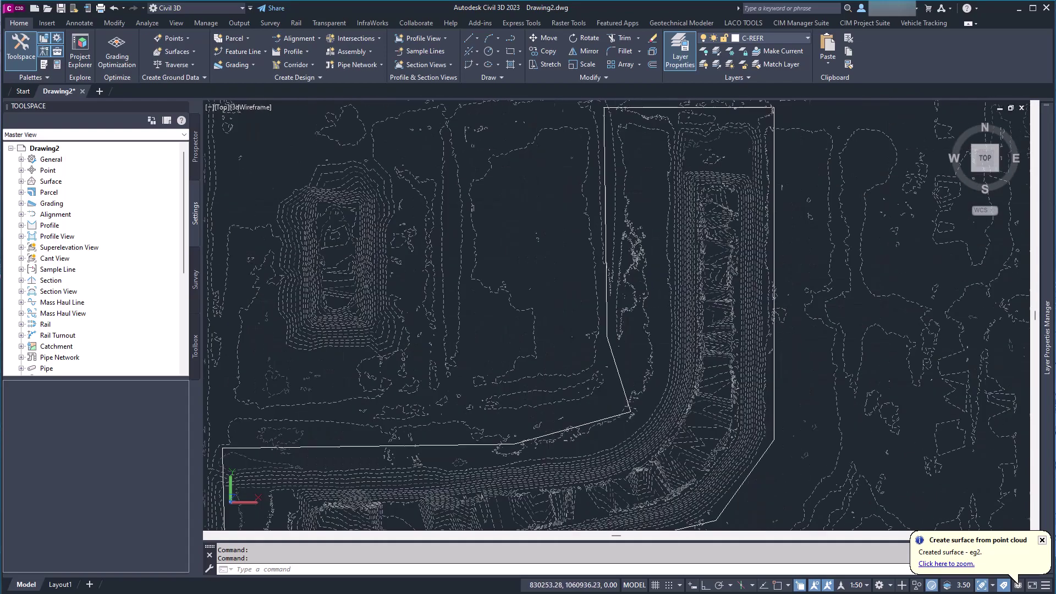
scroll(503, 390, "up", 4)
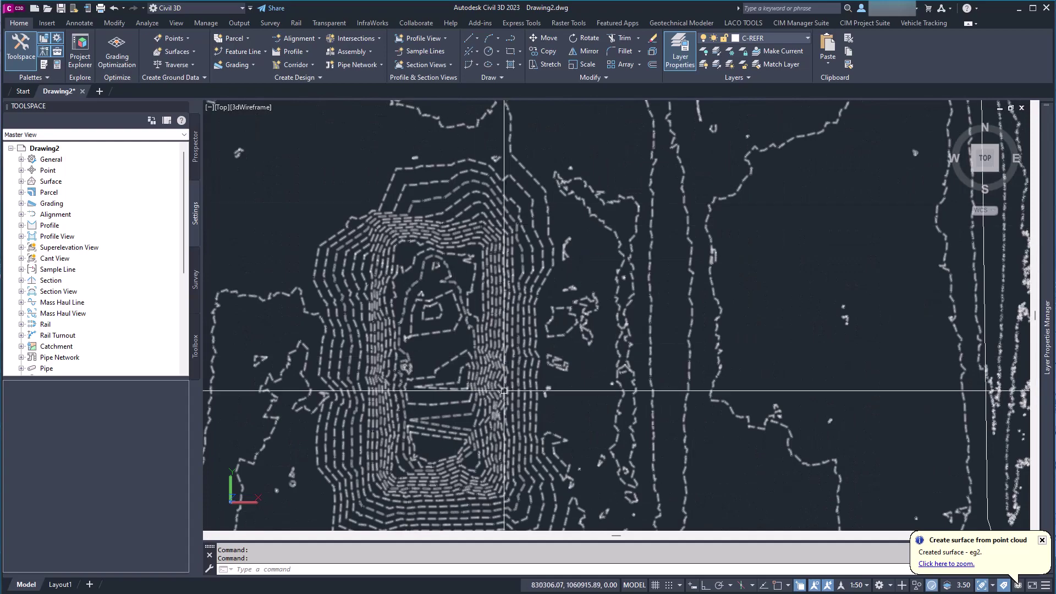
scroll(504, 391, "down", 4)
scroll(543, 220, "up", 3)
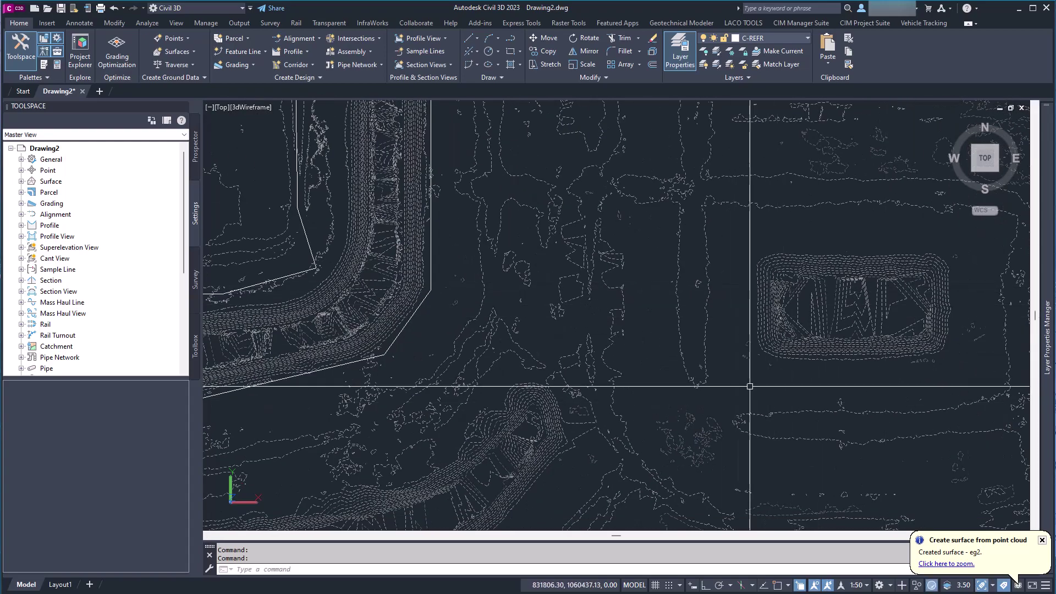
- Examine the eg2 contours along the long curved pond and around the smaller ponds south of it
middle_click_drag(671, 396, 718, 165)
middle_click_drag(516, 336, 489, 231)
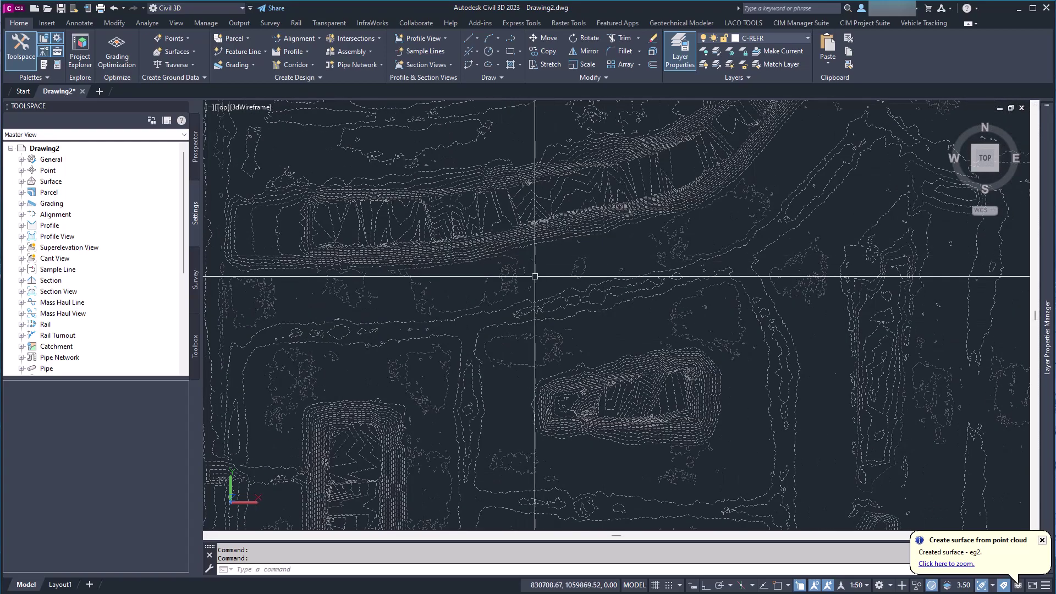
middle_click_drag(536, 275, 609, 378)
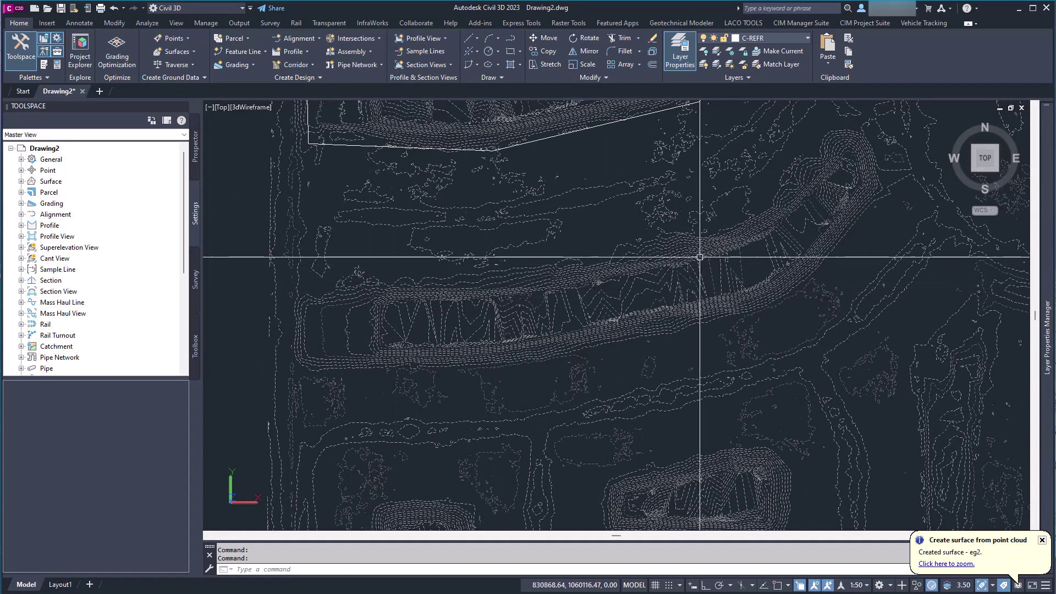
middle_click_drag(521, 394, 509, 279)
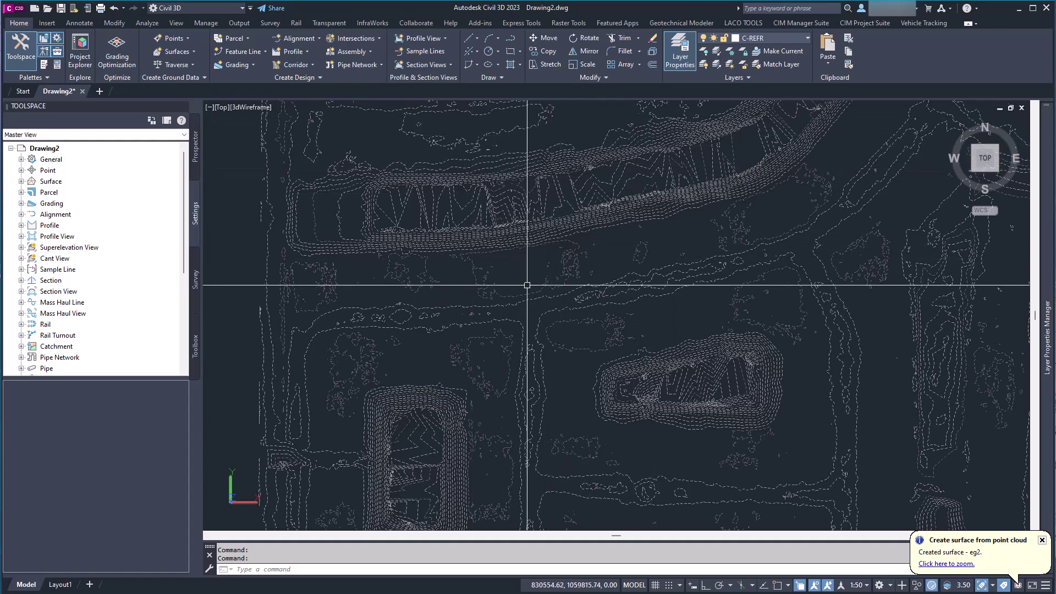
scroll(563, 276, "down", 5)
scroll(545, 143, "up", 5)
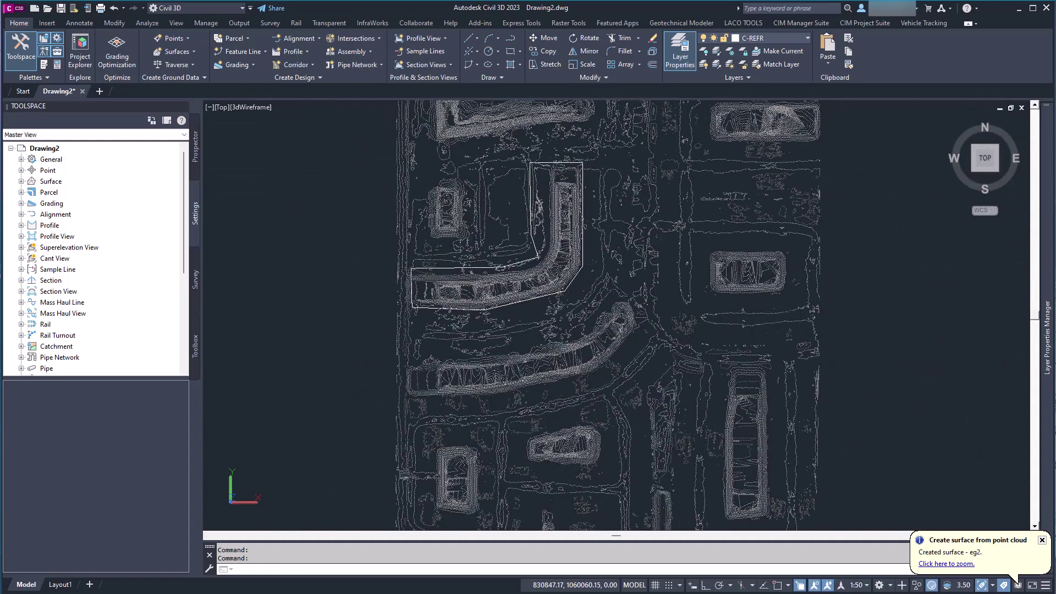
scroll(420, 271, "down", 3)
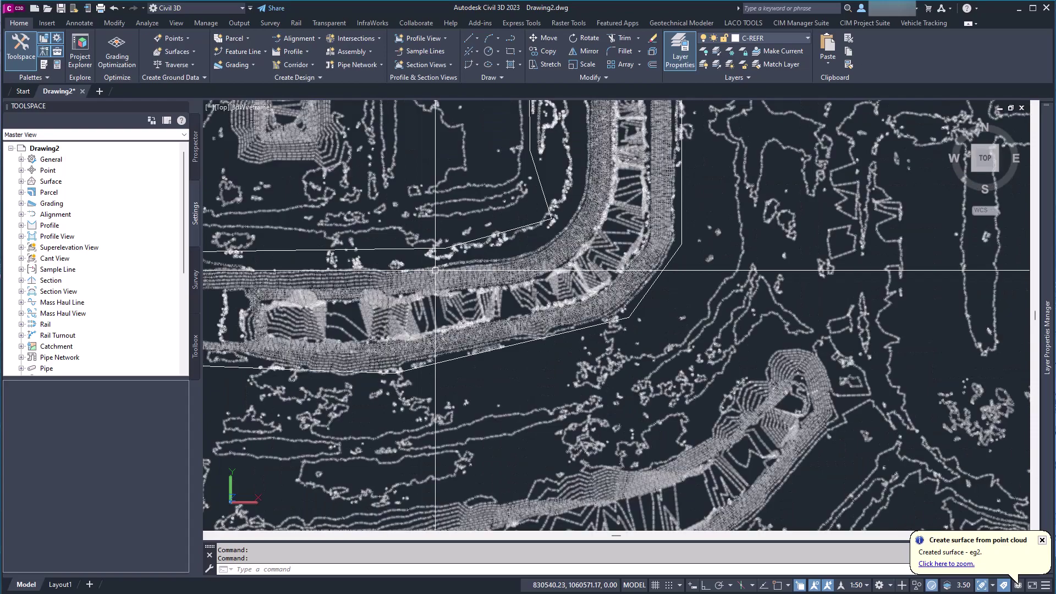
scroll(494, 333, "down", 2)
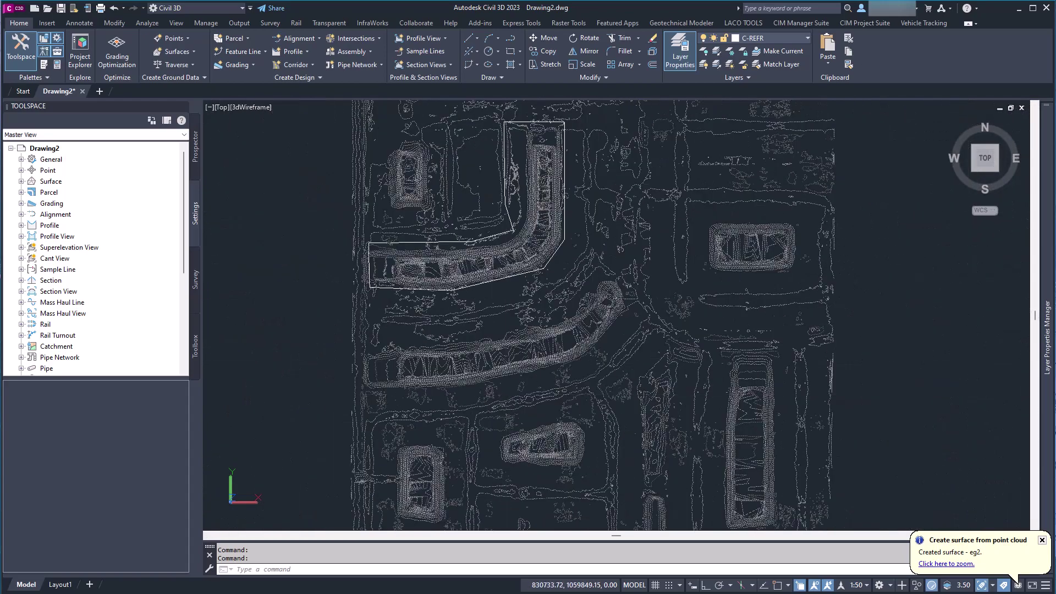
scroll(509, 324, "up", 2)
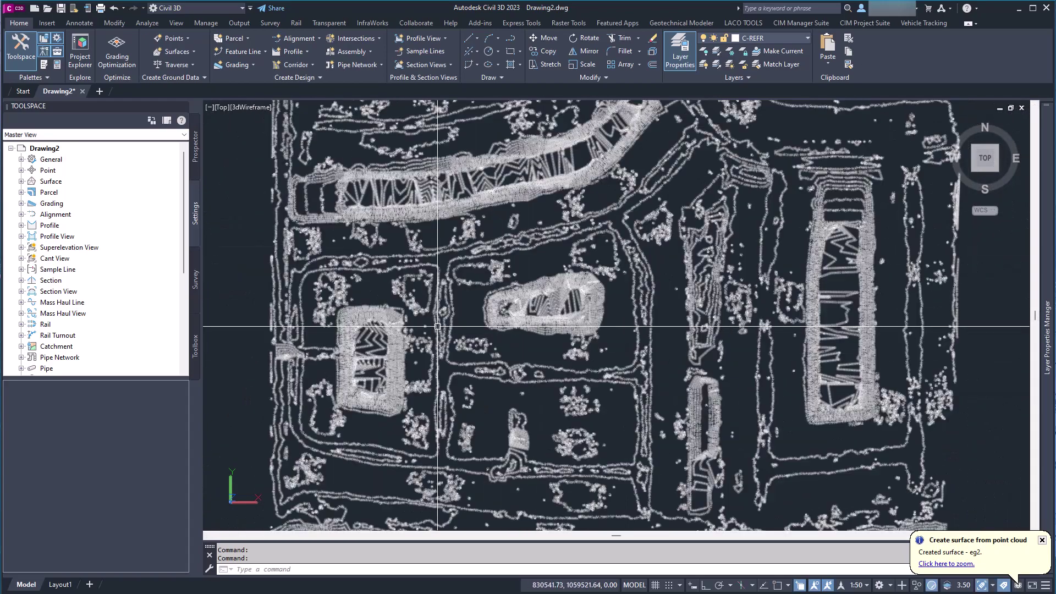
- Draw a closed four-sided polyline around the small wedge-shaped pond south of the long curved pond
type("PL")
key("Return")
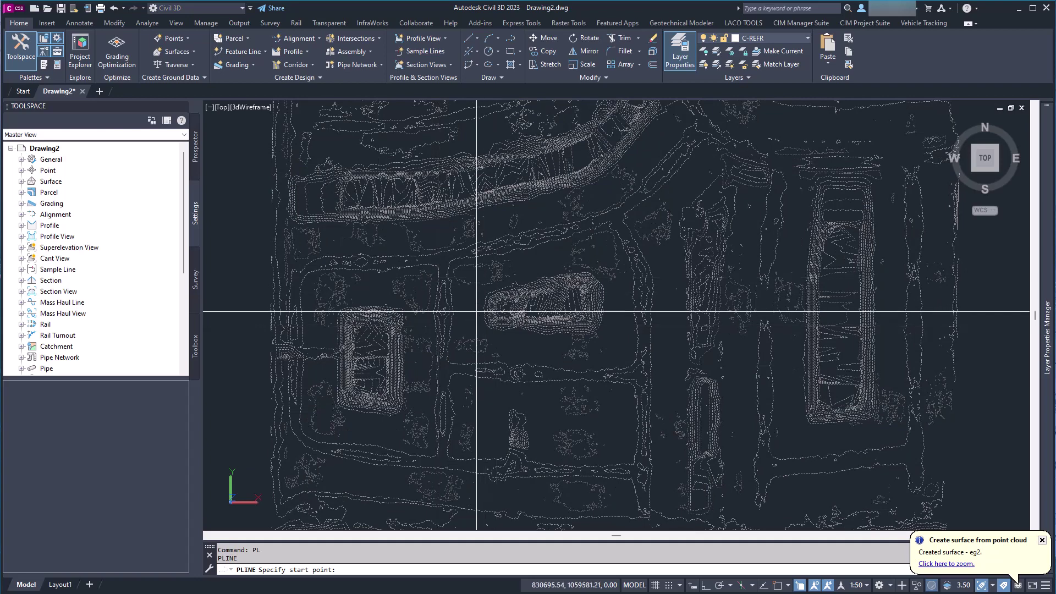
scroll(479, 276, "up", 3)
left_click(482, 271)
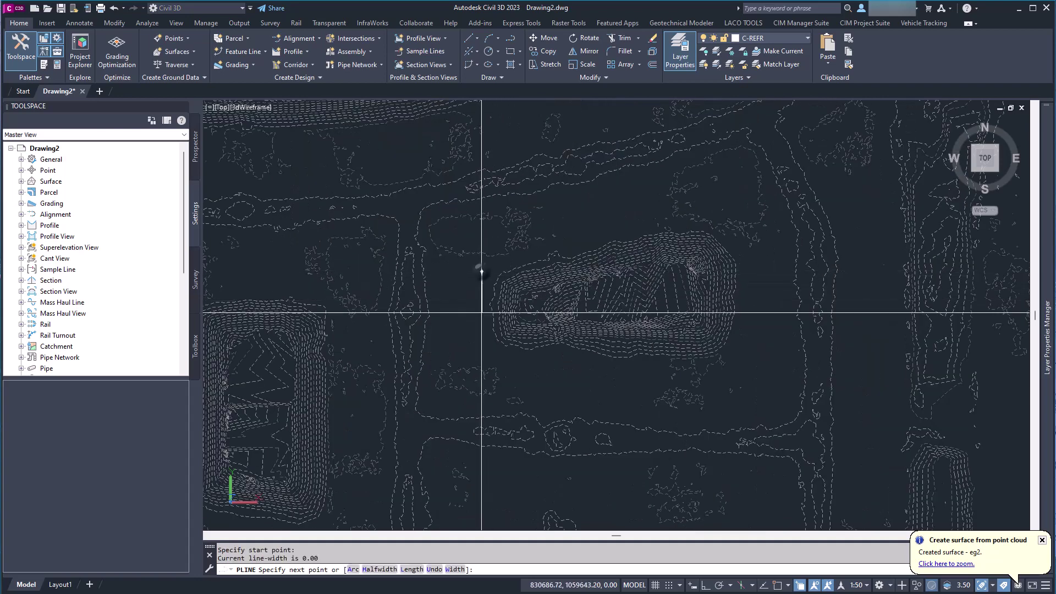
left_click(482, 350)
left_click(746, 367)
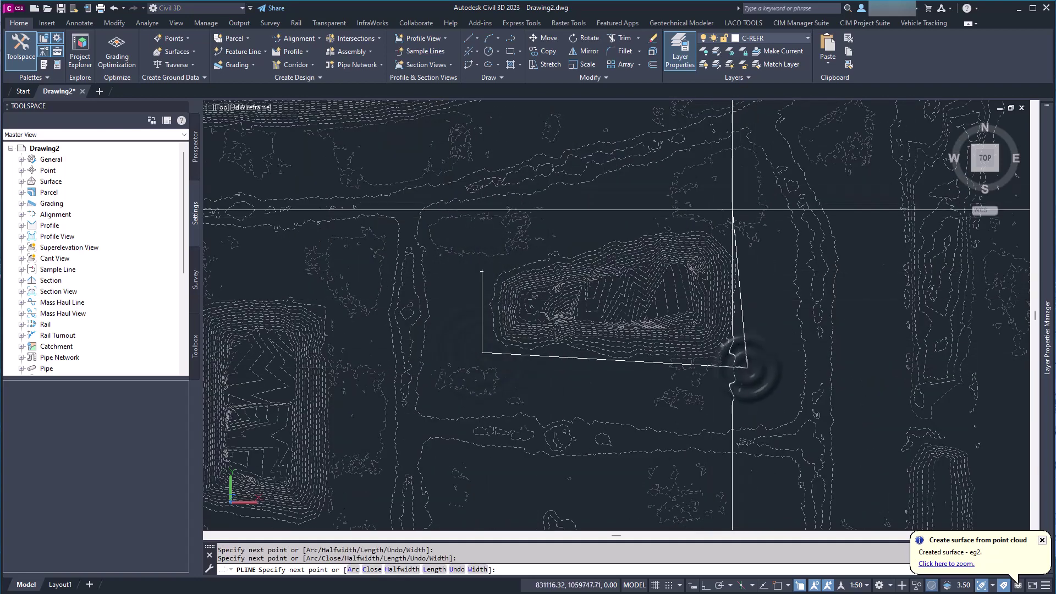
left_click(733, 215)
type("cl")
key("Return")
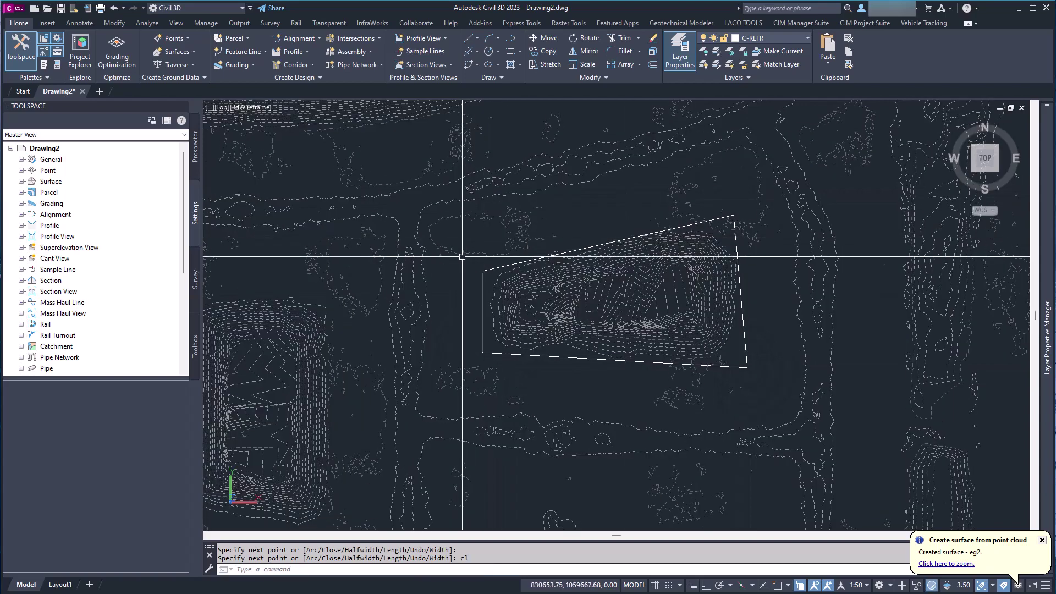
- Set the eg2 surface's style to LACO_No Display
scroll(465, 259, "down", 3)
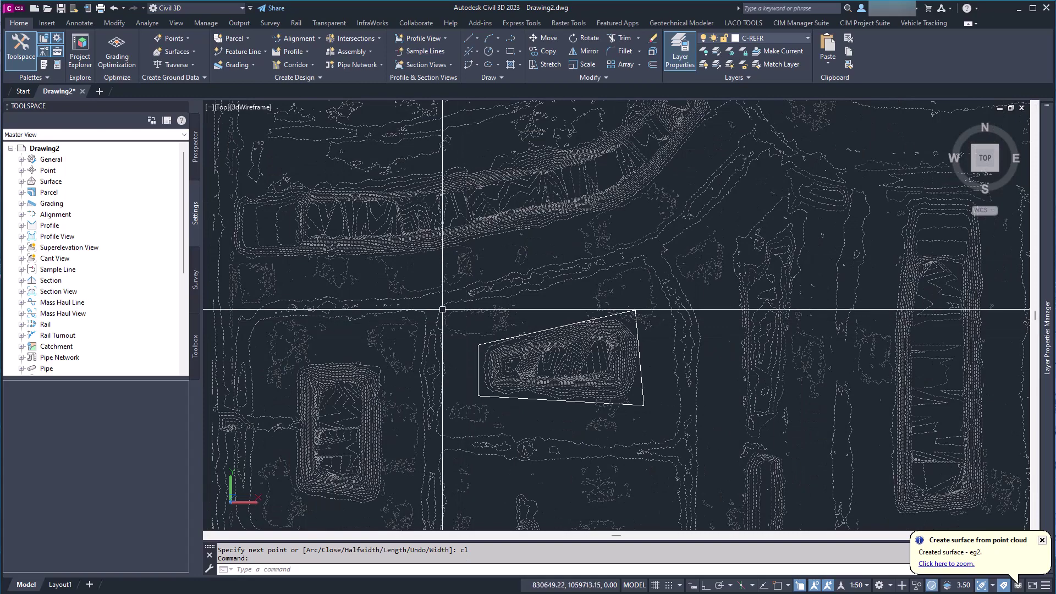
scroll(408, 271, "down", 2)
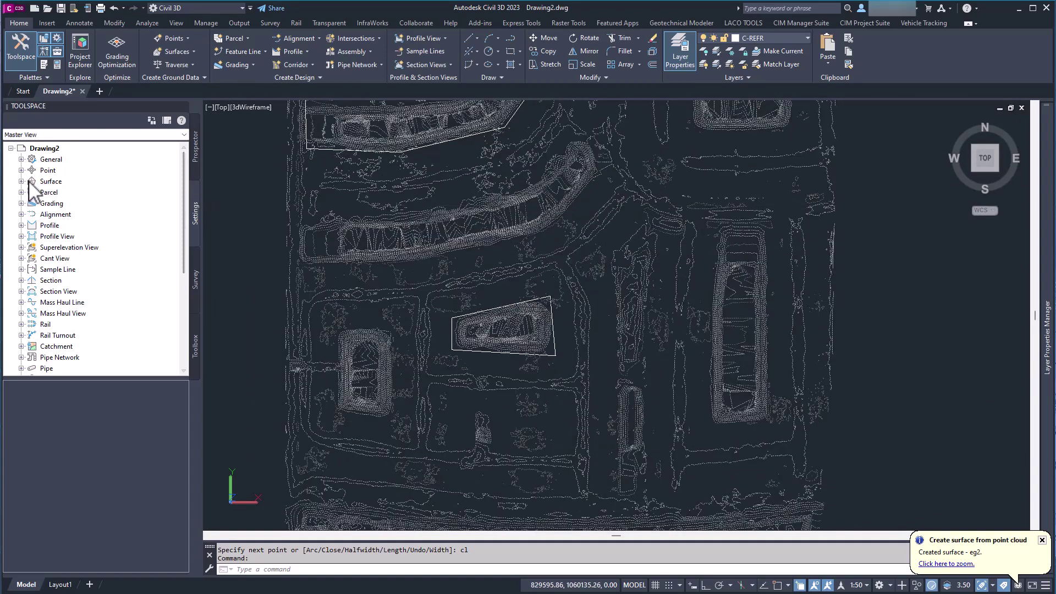
left_click(416, 224)
right_click(417, 223)
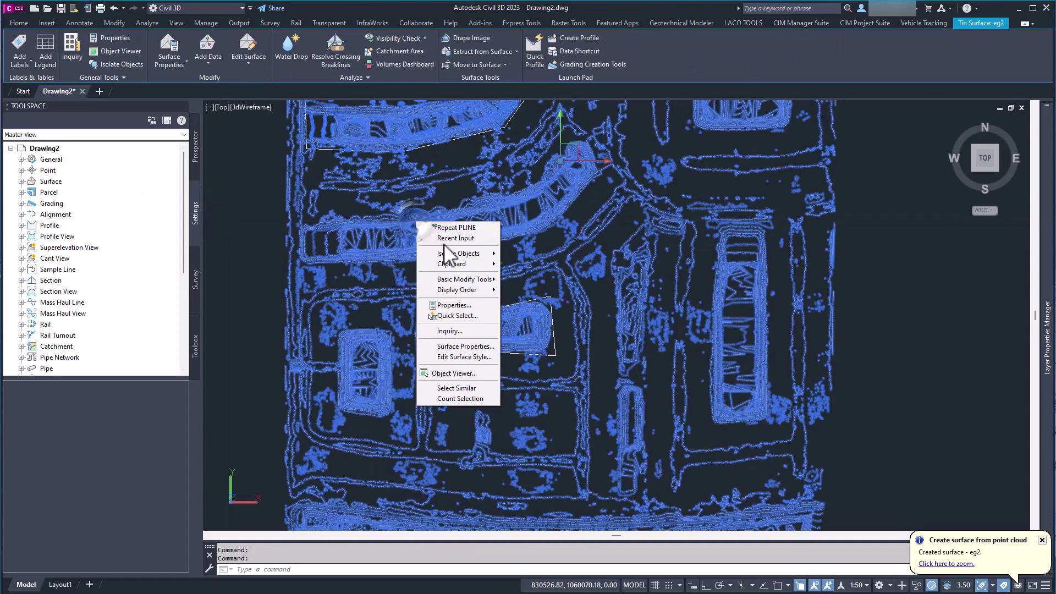
left_click(461, 347)
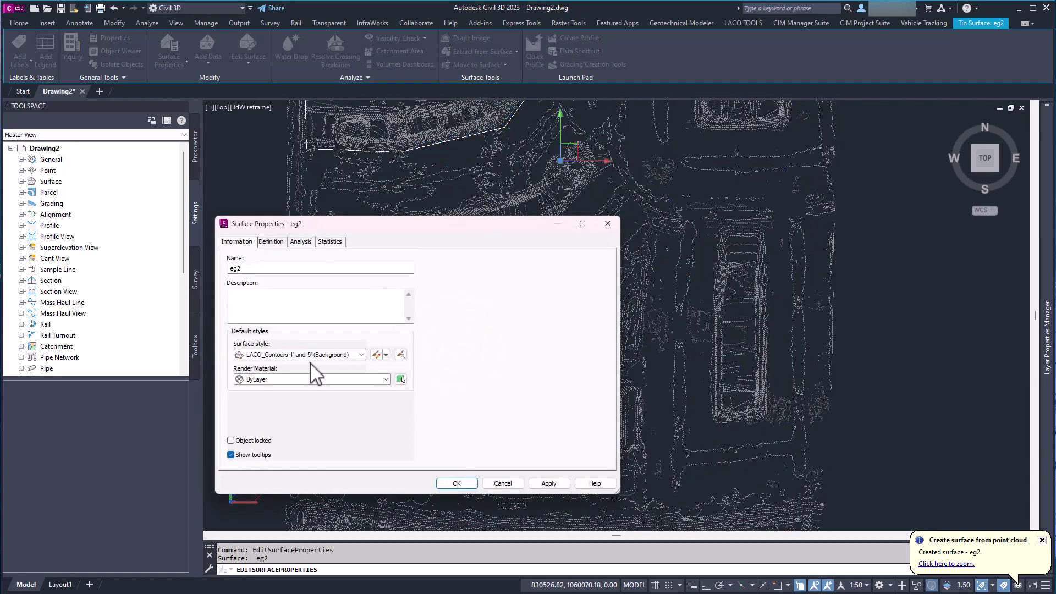
left_click(310, 355)
left_click(306, 439)
left_click(549, 483)
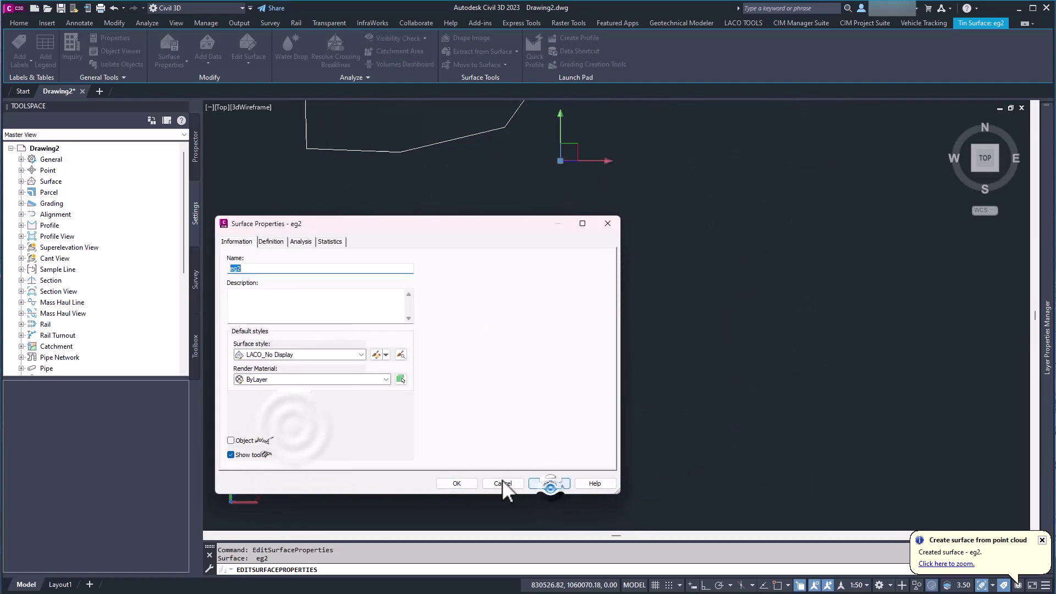
left_click(455, 483)
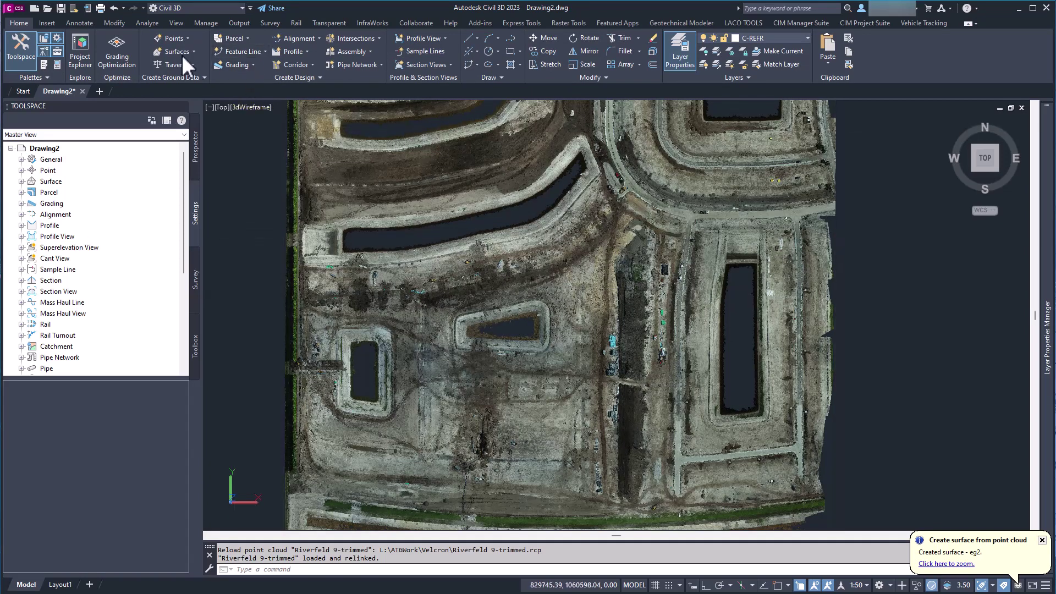
- Start a TIN surface named eg3 from the whole point cloud, using the LACO_Contours 1' and 5' (Background) style
left_click(168, 52)
left_click(222, 116)
left_click(284, 321)
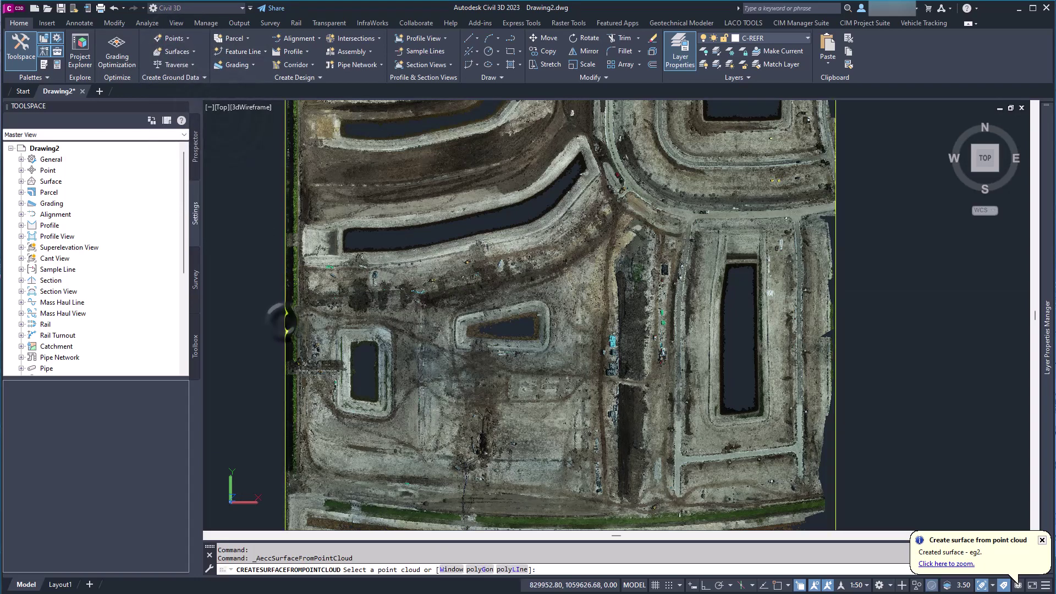
left_click(544, 299)
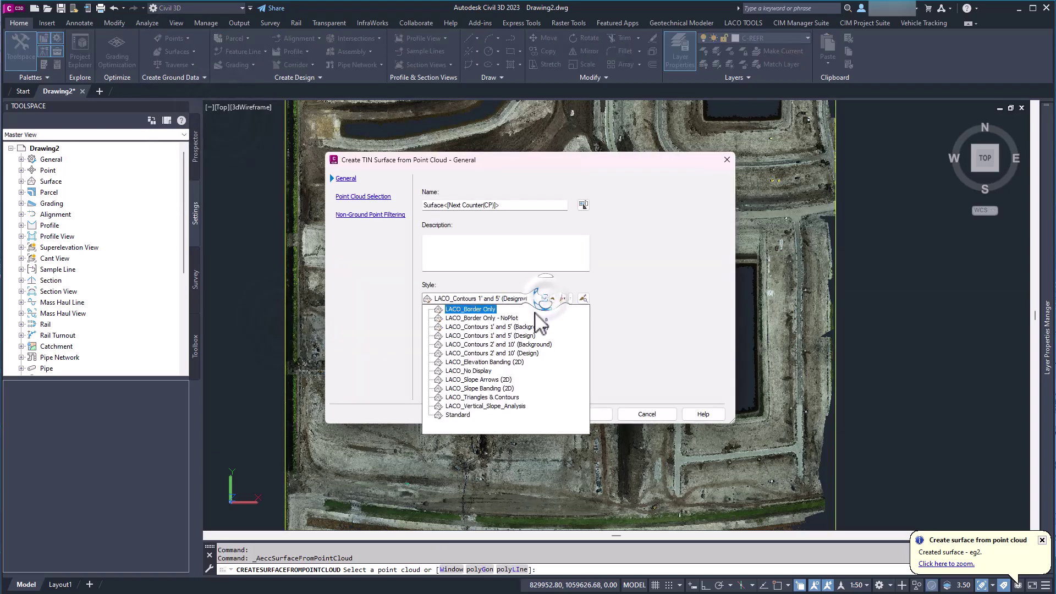
left_click(512, 327)
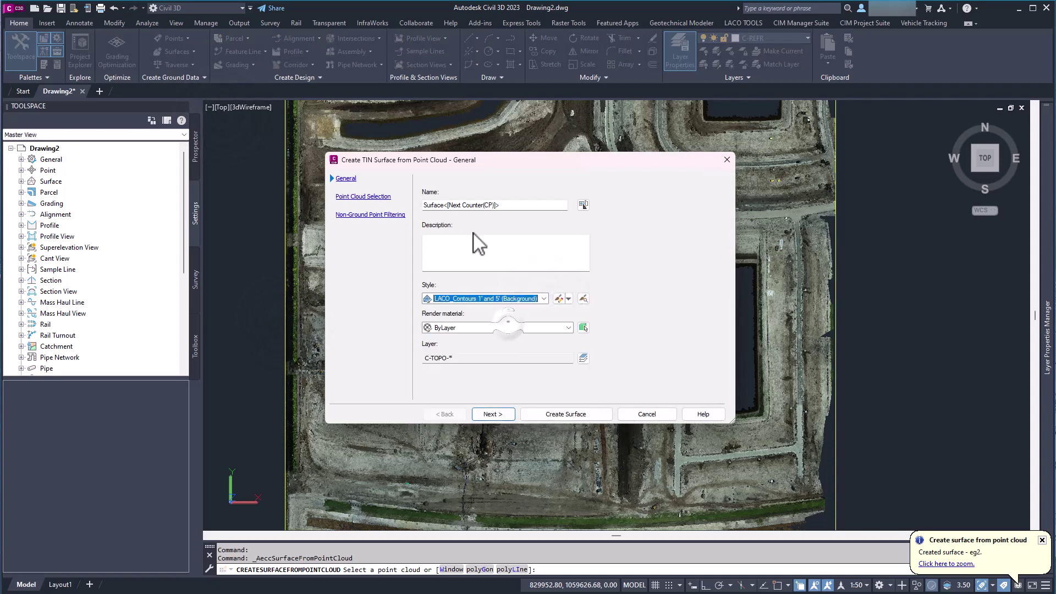
left_click(504, 206)
type("eg3")
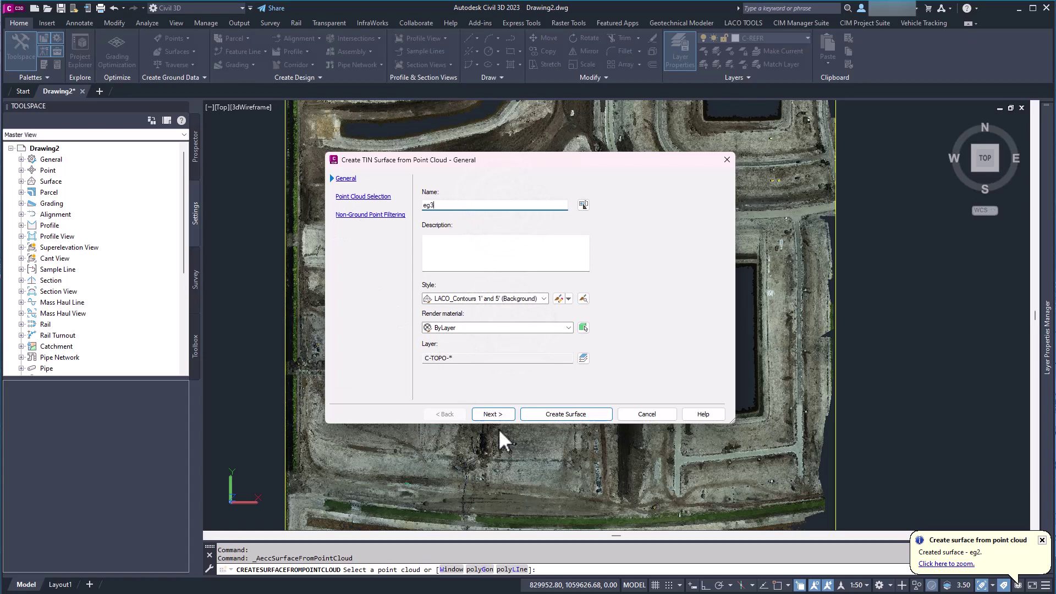
- Set the distance between points to 5 for the whole point cloud selection
left_click(493, 412)
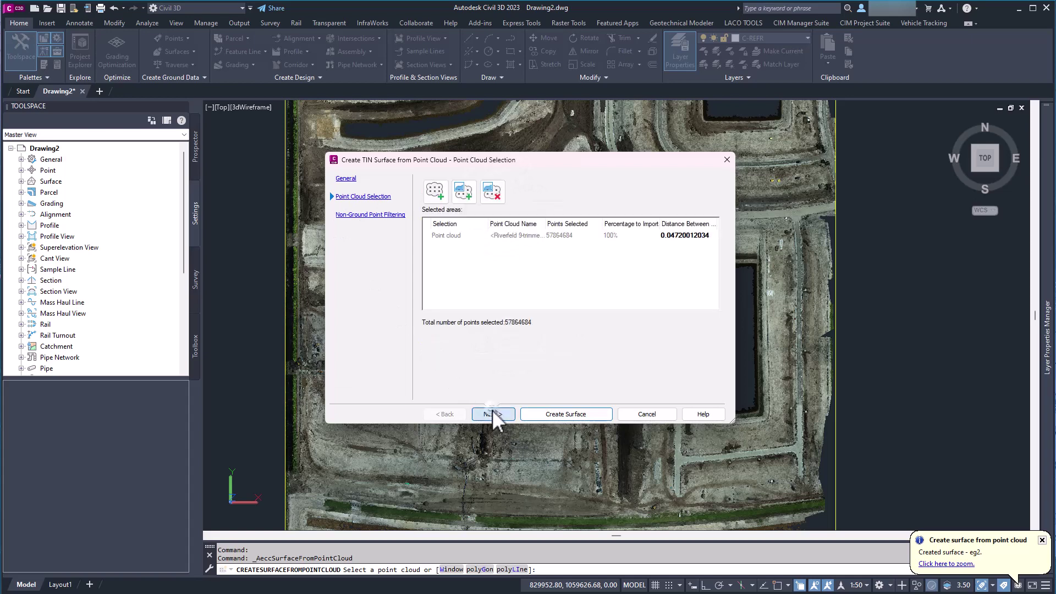
double_click(685, 236)
type("5")
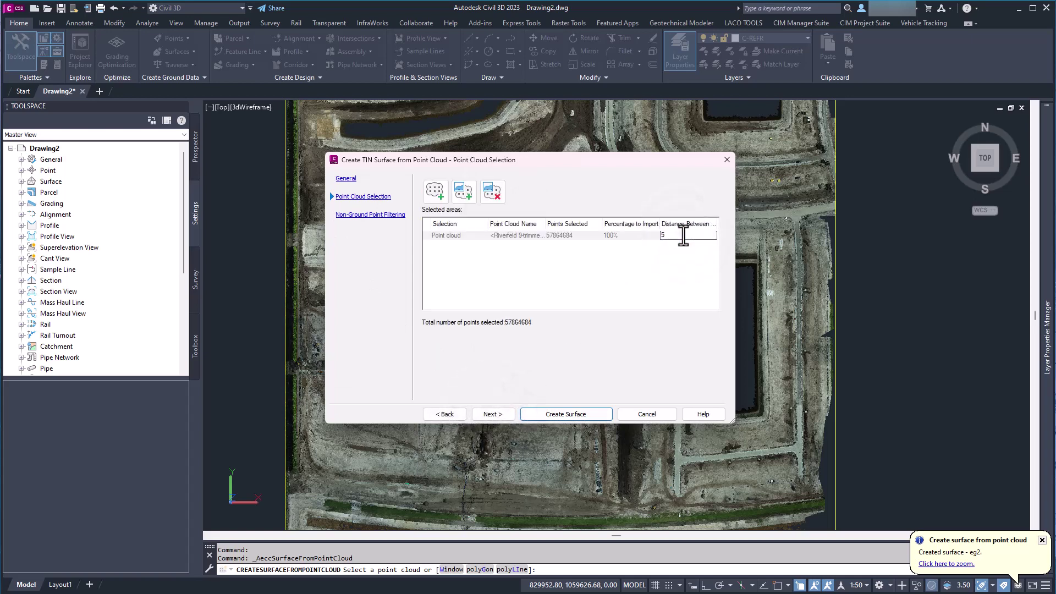
key("Return")
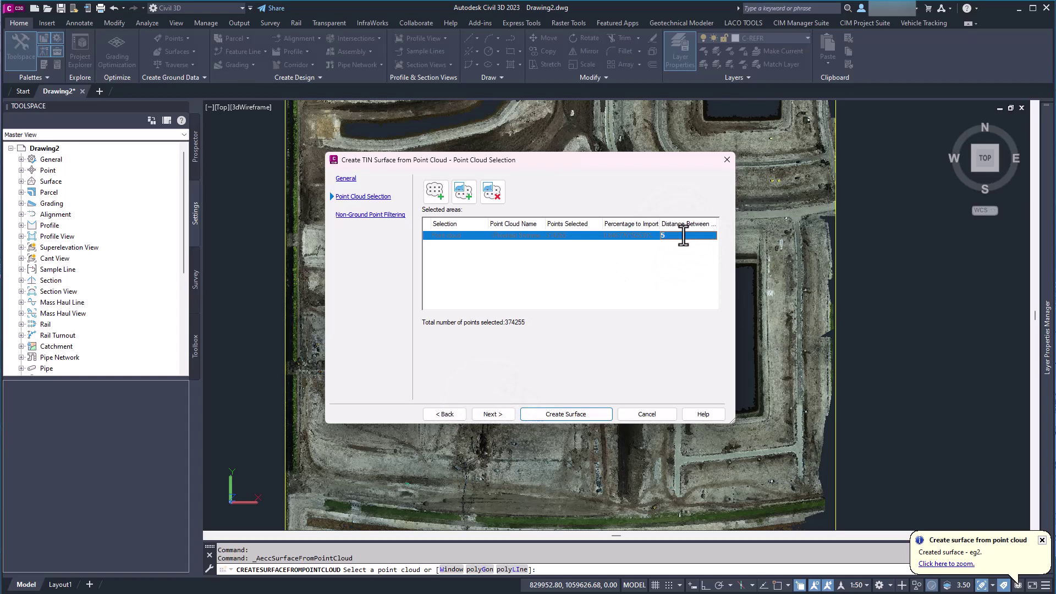
- Add the closed four-sided polyline around the wedge-shaped pond as a second selected area for the surface
left_click(468, 196)
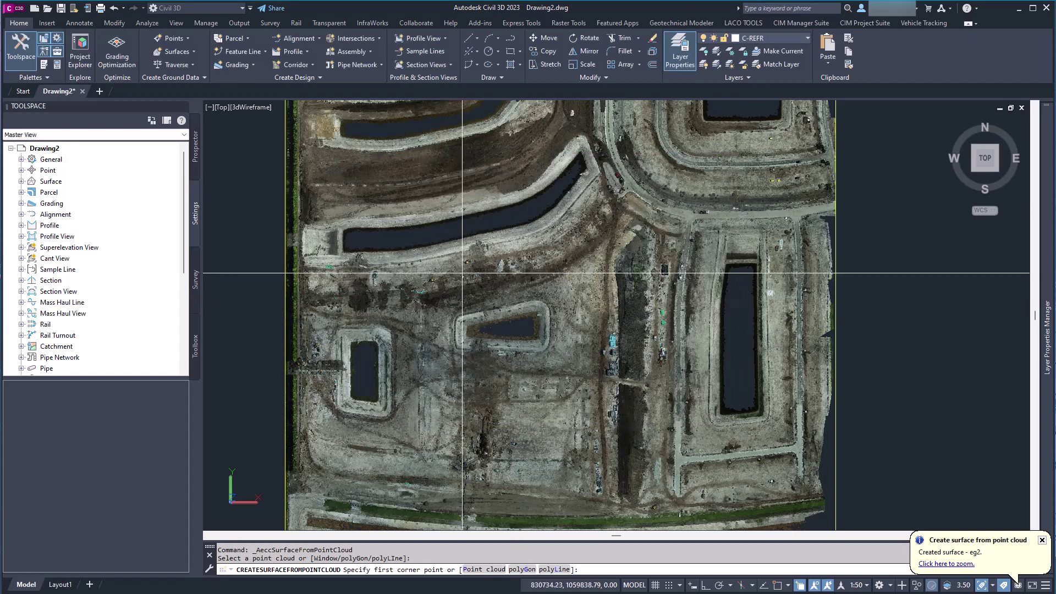
type("l")
key("Return")
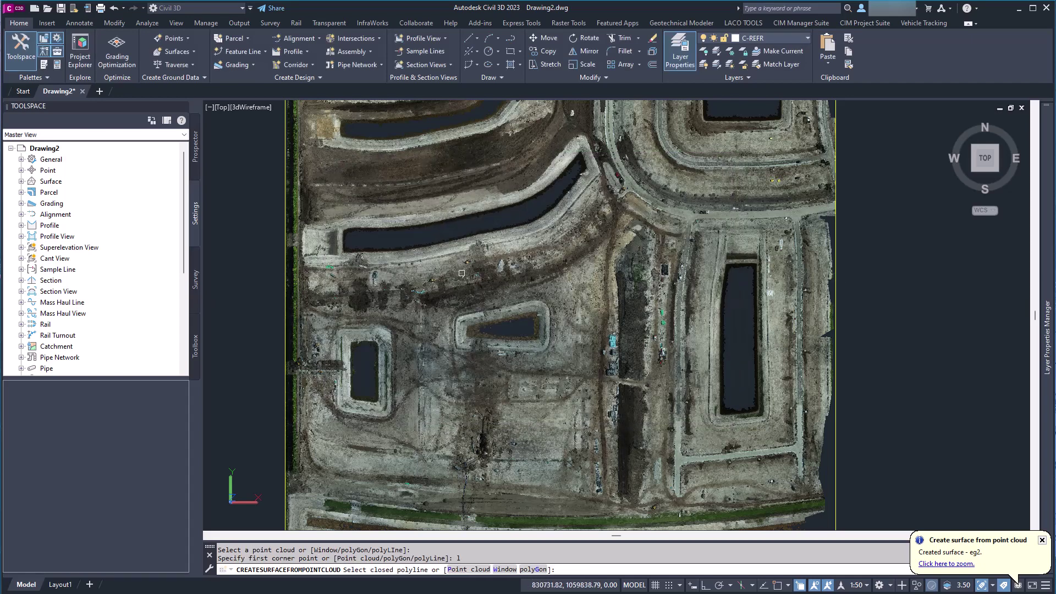
left_click(466, 312)
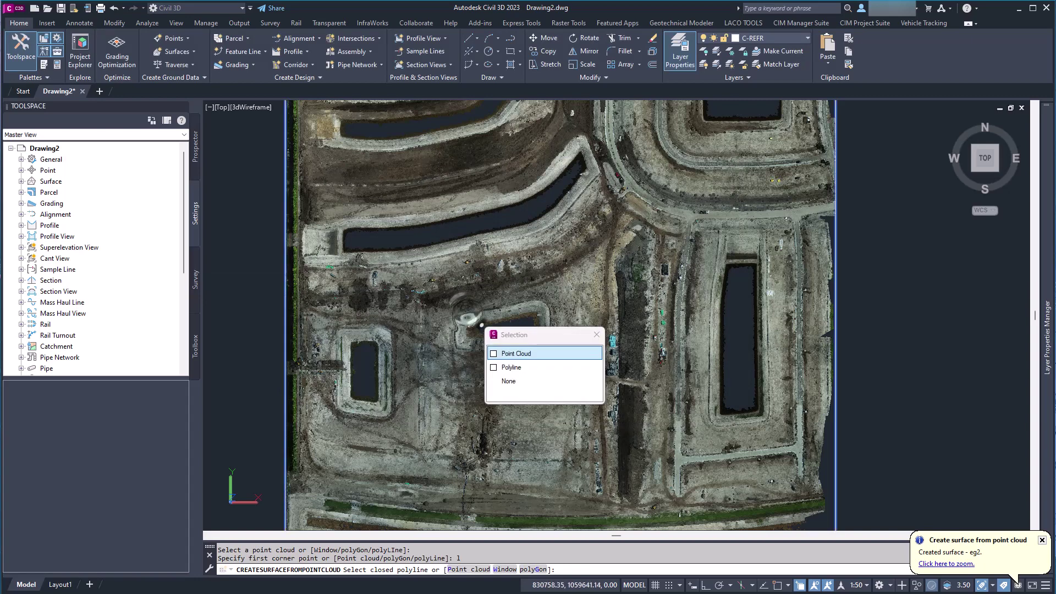
left_click(508, 370)
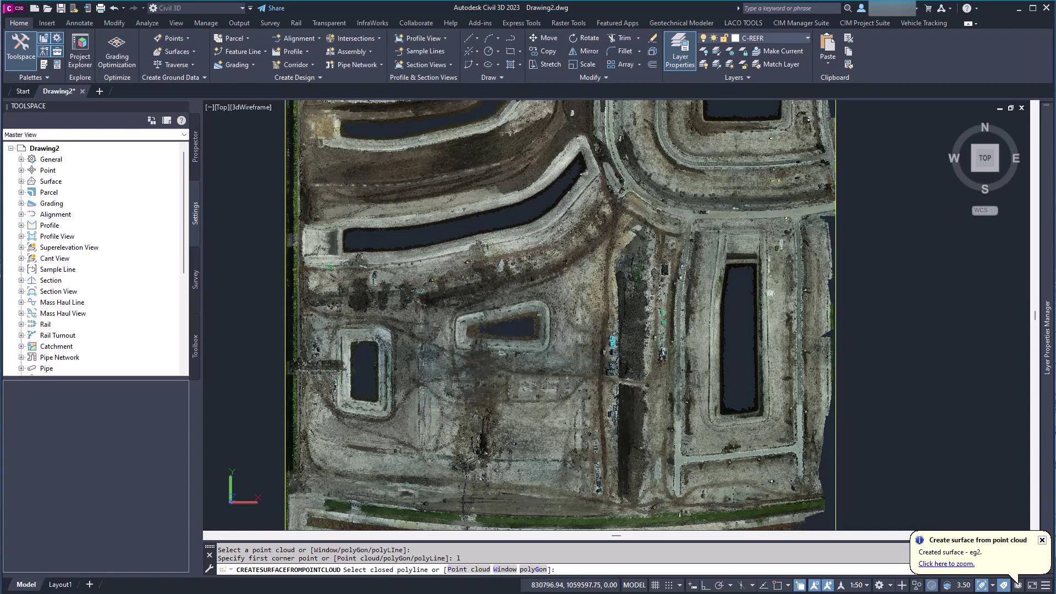
key("Return")
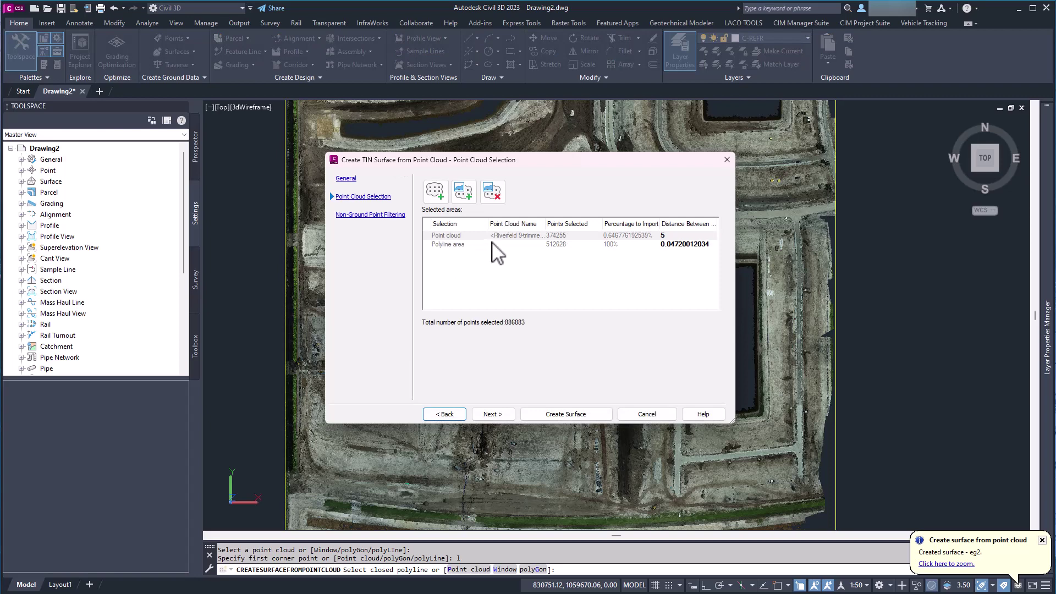
- Set the polyline area's distance between points to 1, create the eg3 surface, and dismiss the background processing notices
left_click(685, 245)
type("1")
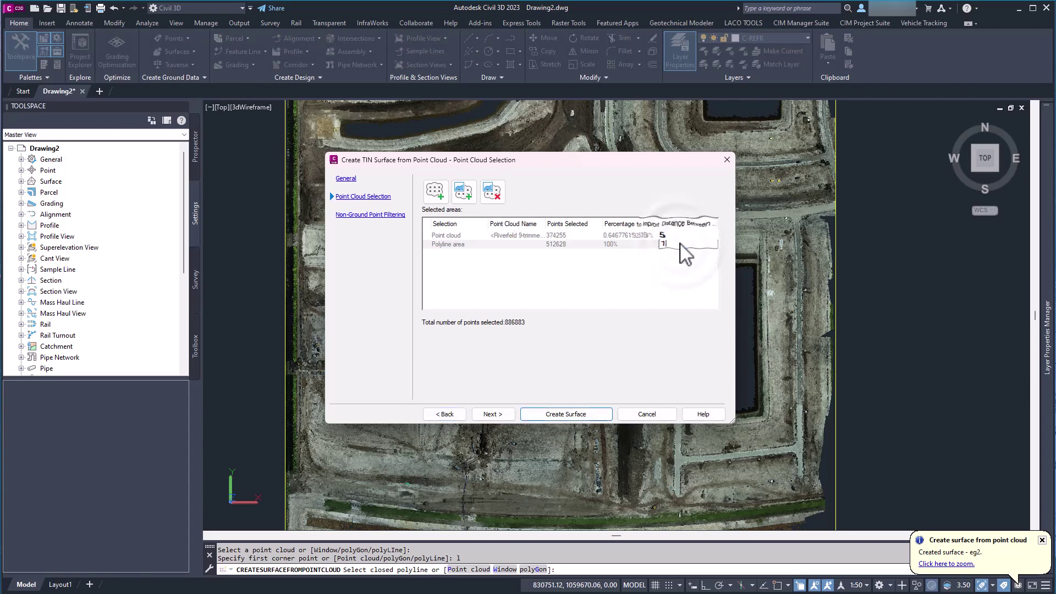
key("Return")
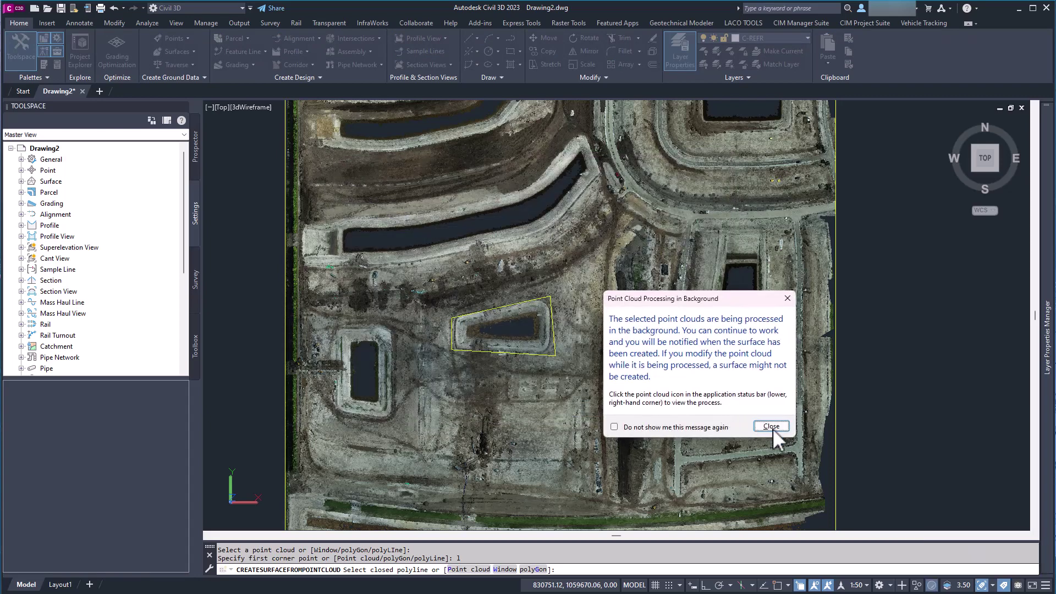
left_click(771, 427)
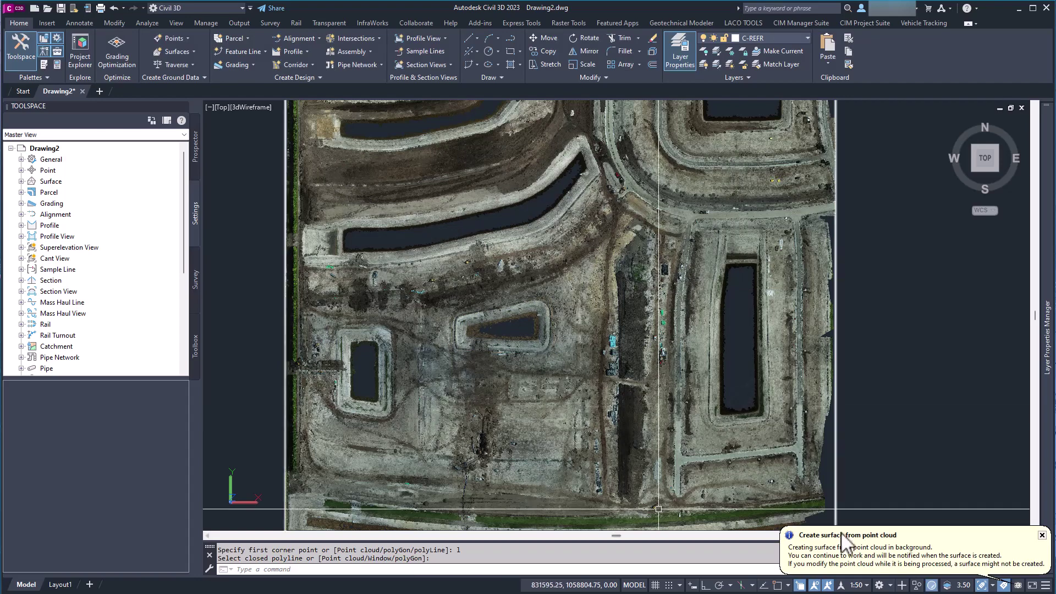
left_click(1042, 534)
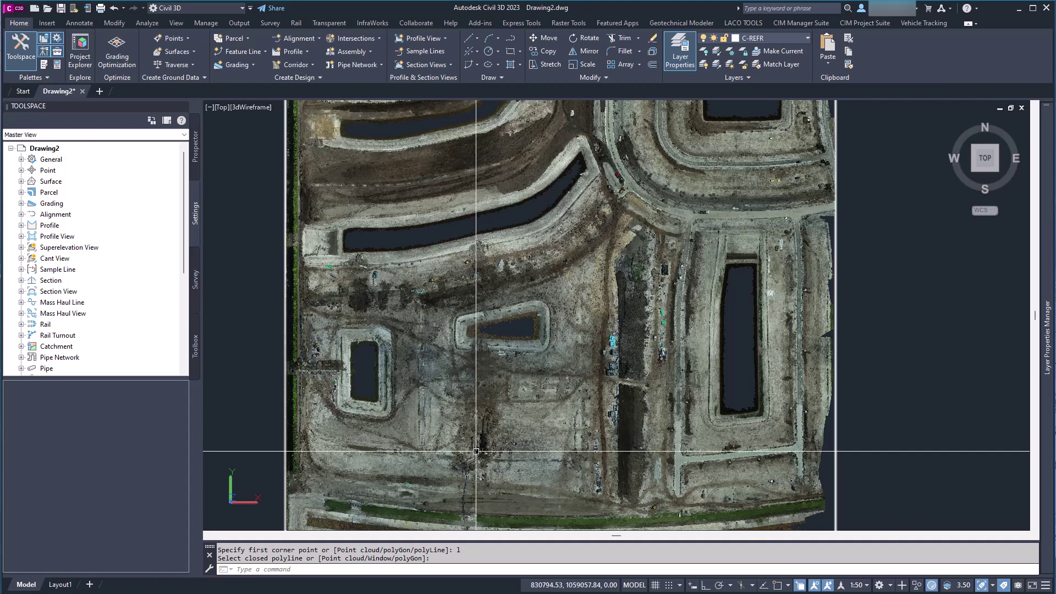
key("Return")
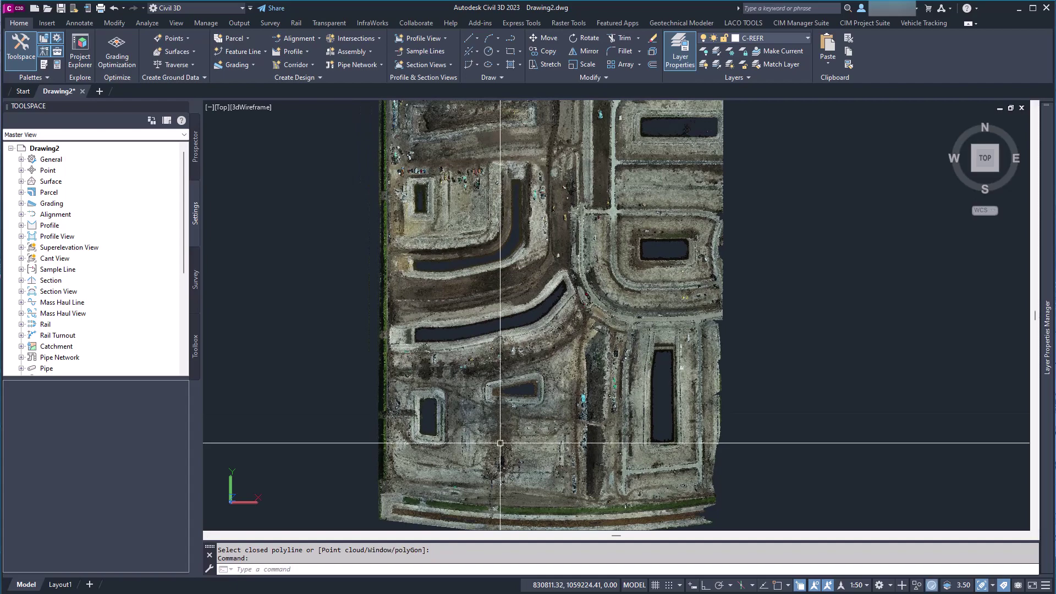
- Examine the eg3 contours without the point cloud, comparing the wedge-shaped pond inside its polyline with the surrounding ponds
scroll(500, 443, "down", 3)
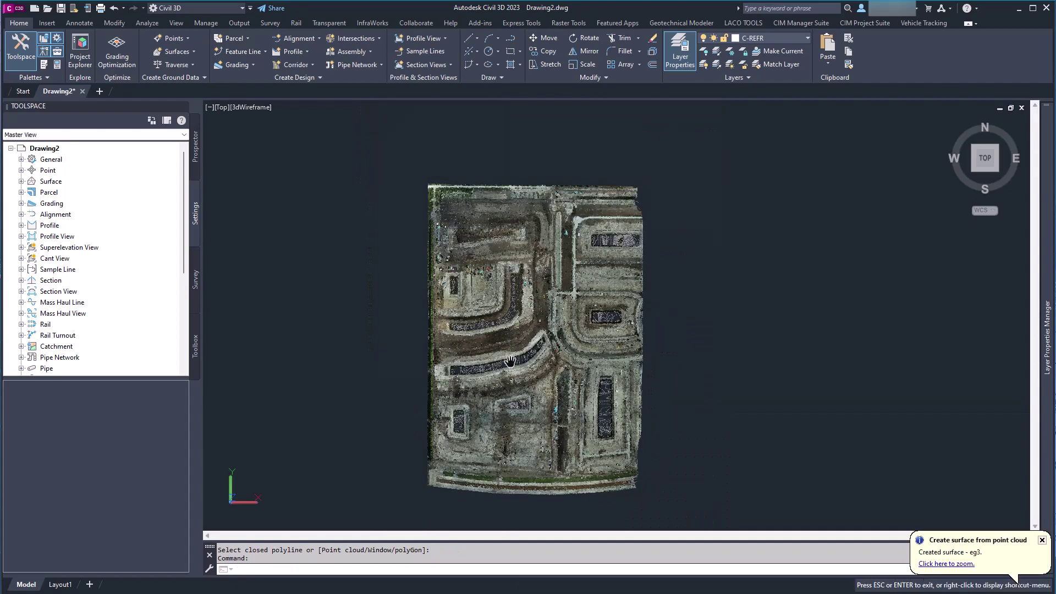
scroll(504, 360, "up", 1)
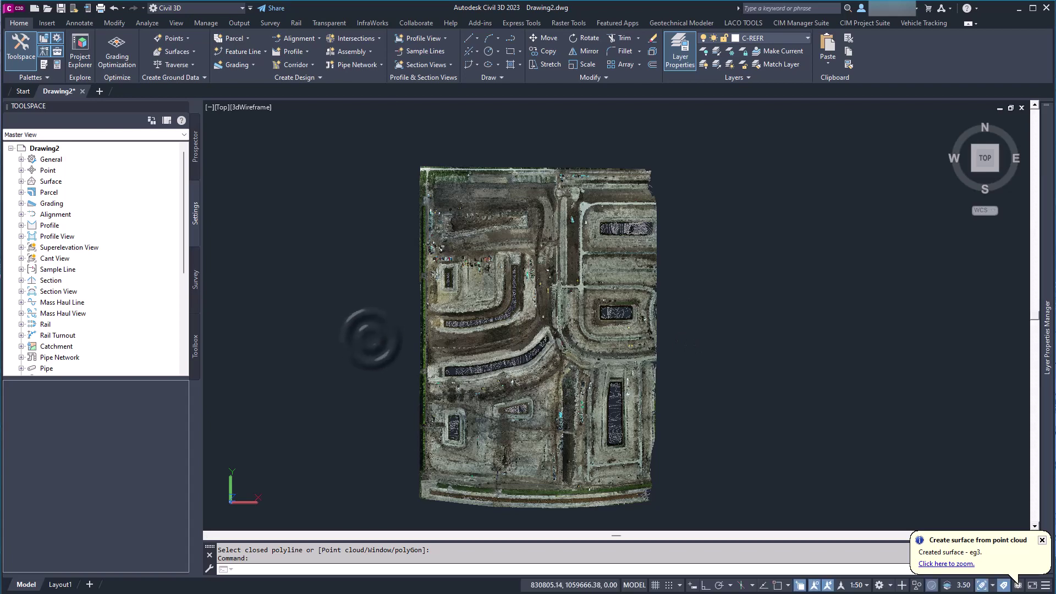
scroll(448, 341, "up", 5)
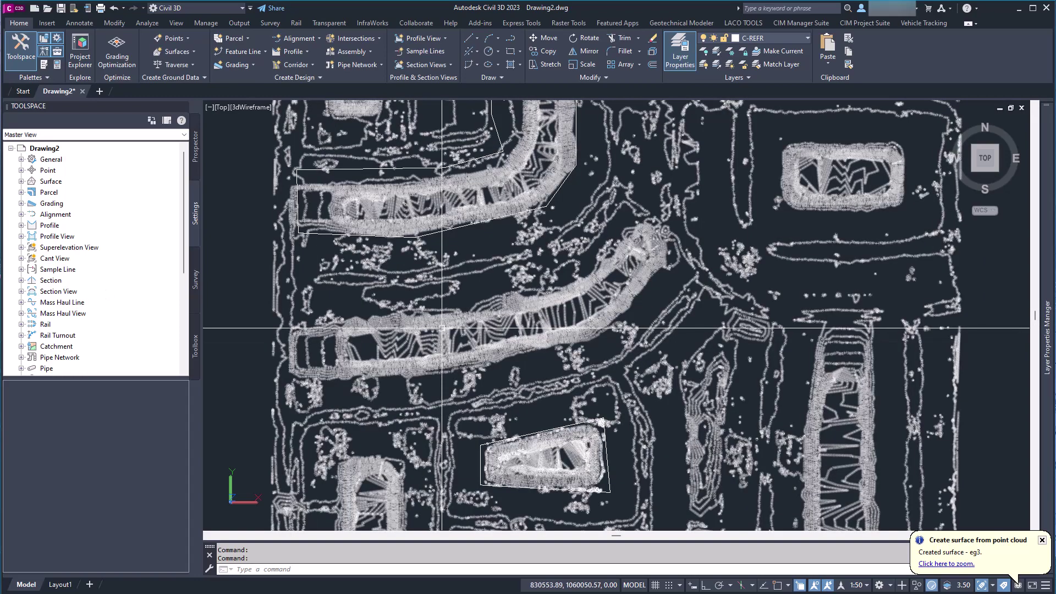
left_click_drag(439, 288, 446, 323)
key("Escape")
scroll(447, 318, "up", 3)
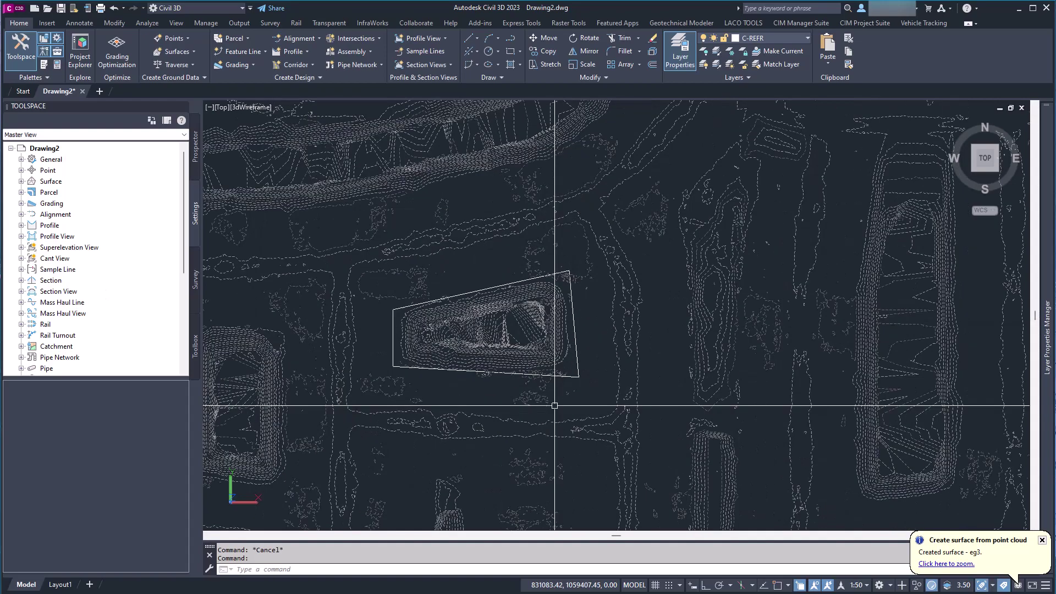
scroll(453, 290, "up", 3)
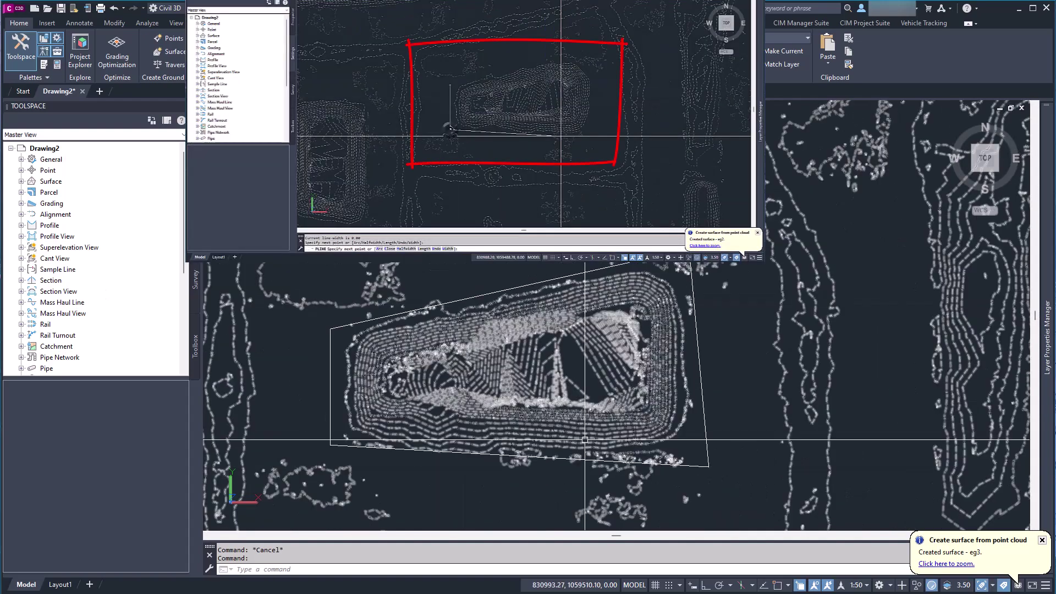
scroll(559, 417, "down", 6)
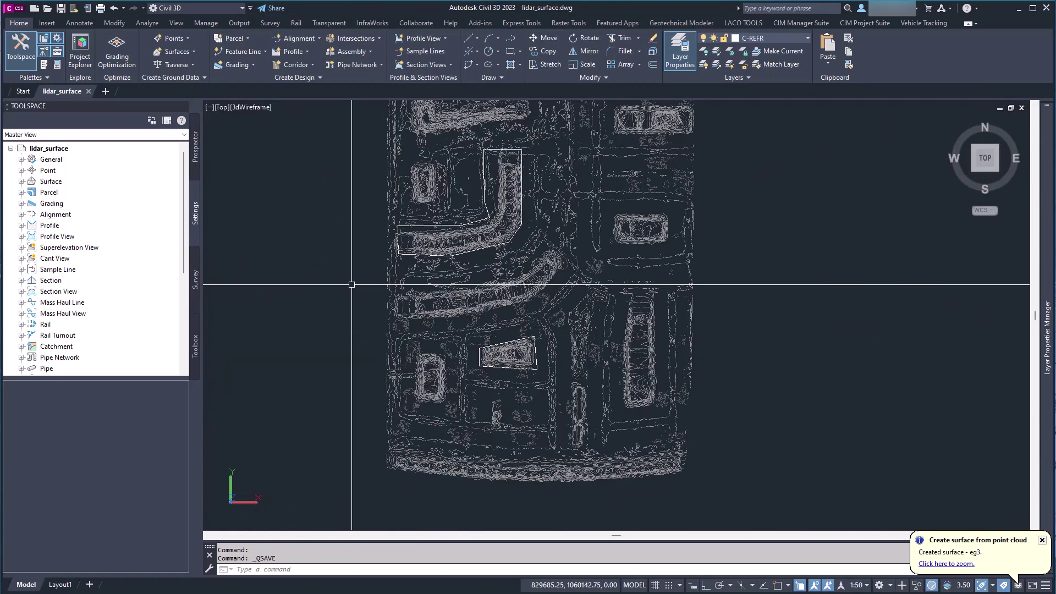
middle_click_drag(361, 285, 358, 336)
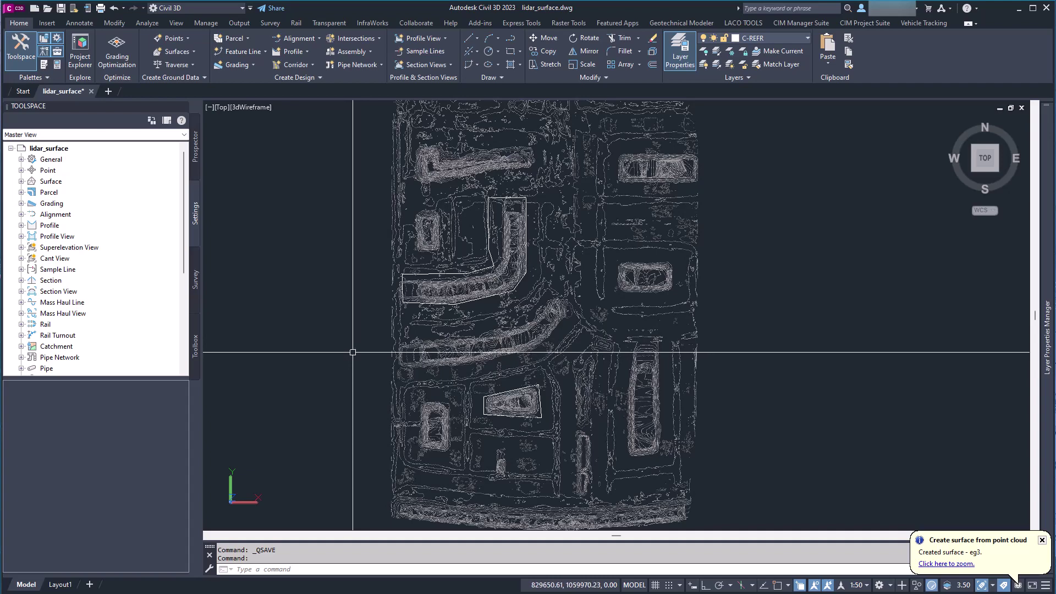
scroll(352, 353, "down", 2)
mouse_move(352, 353)
middle_mouse_down()
mouse_move(348, 342)
mouse_move(367, 348)
middle_mouse_up()
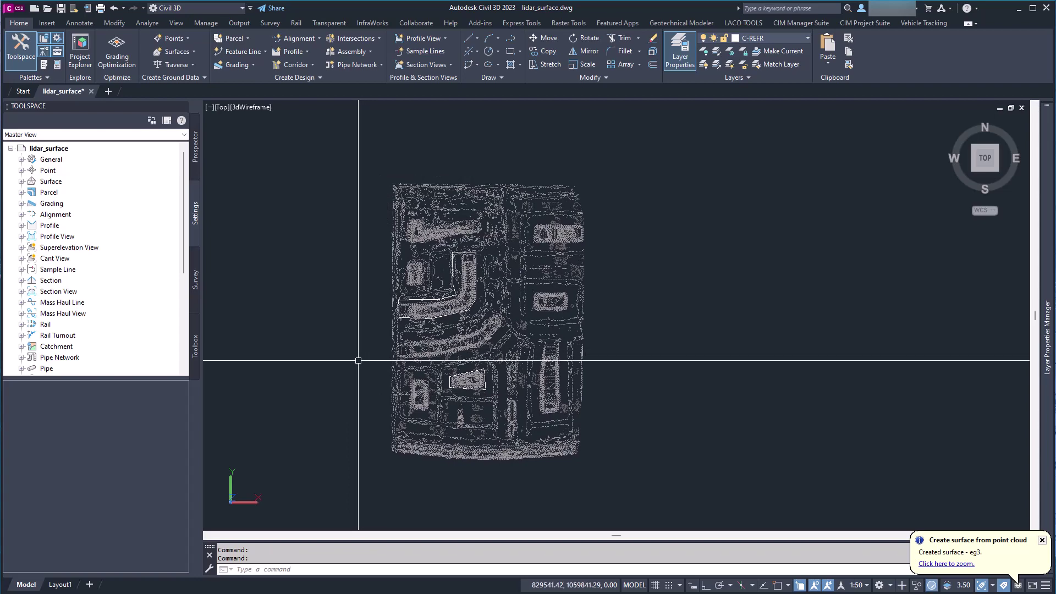
scroll(358, 360, "up", 2)
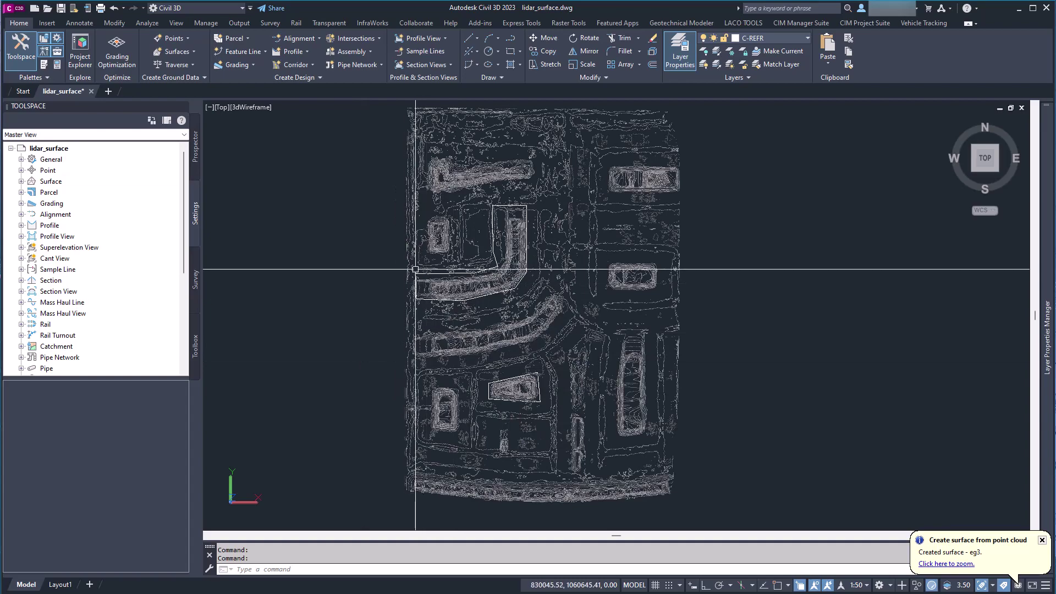
mouse_move(337, 243)
middle_mouse_down()
mouse_move(334, 302)
mouse_move(398, 251)
middle_mouse_up()
scroll(334, 303, "up", 2)
key("Escape")
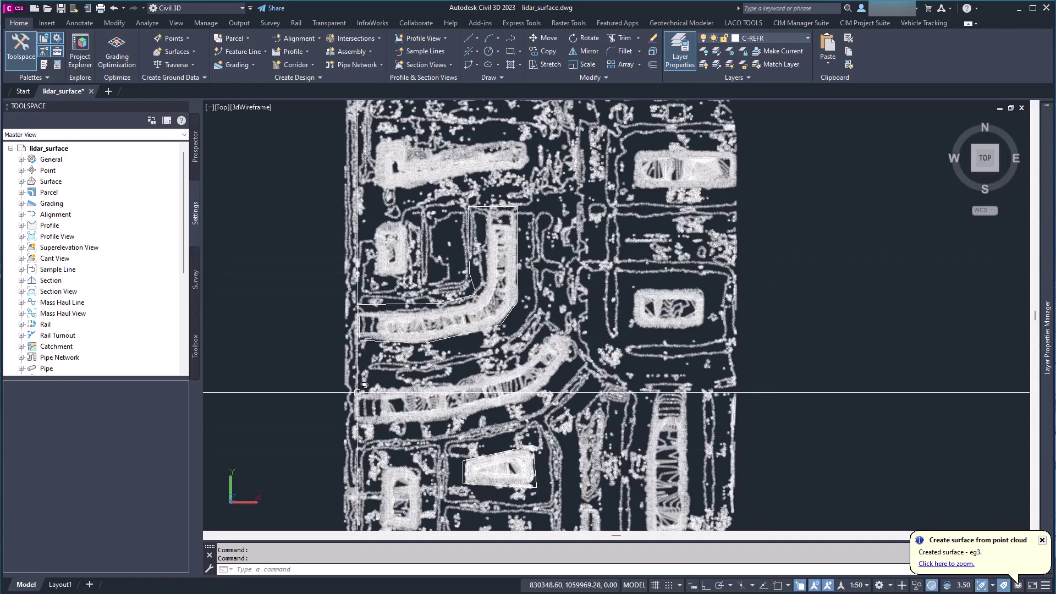
scroll(349, 384, "down", 2)
middle_click_drag(349, 384, 413, 365)
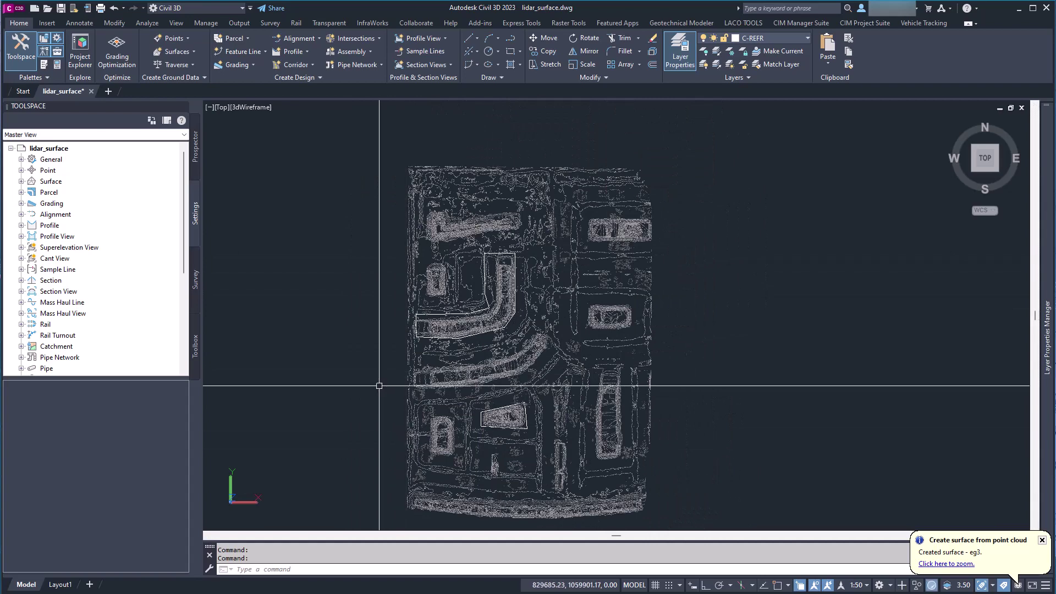
scroll(380, 385, "up", 2)
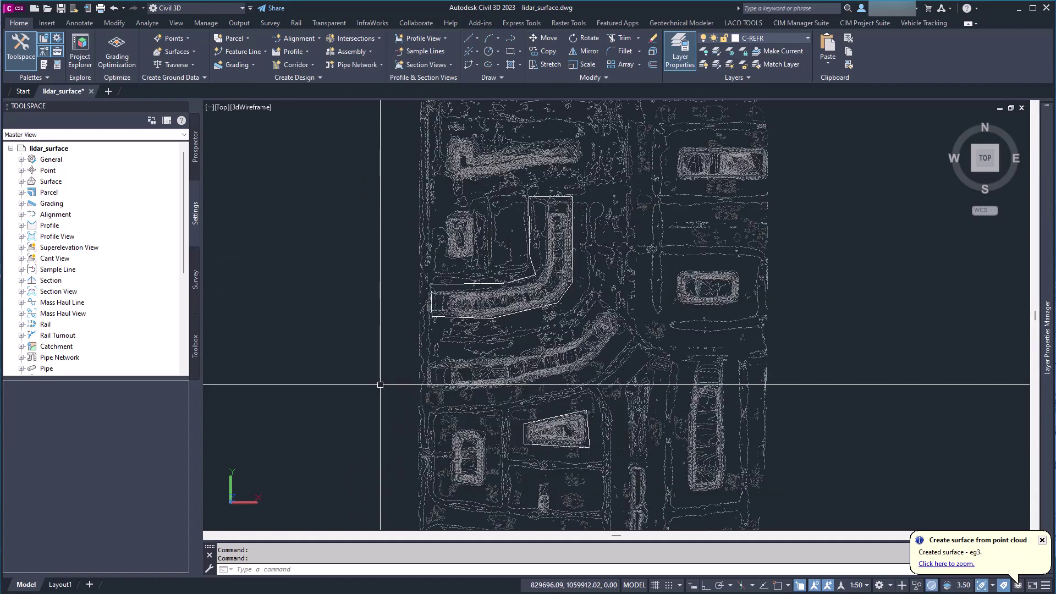